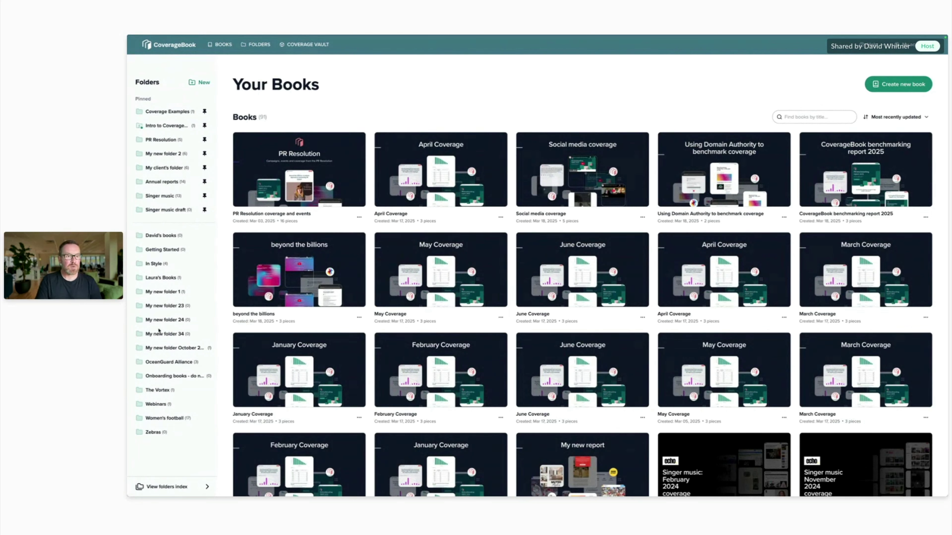
pyautogui.click(202, 84)
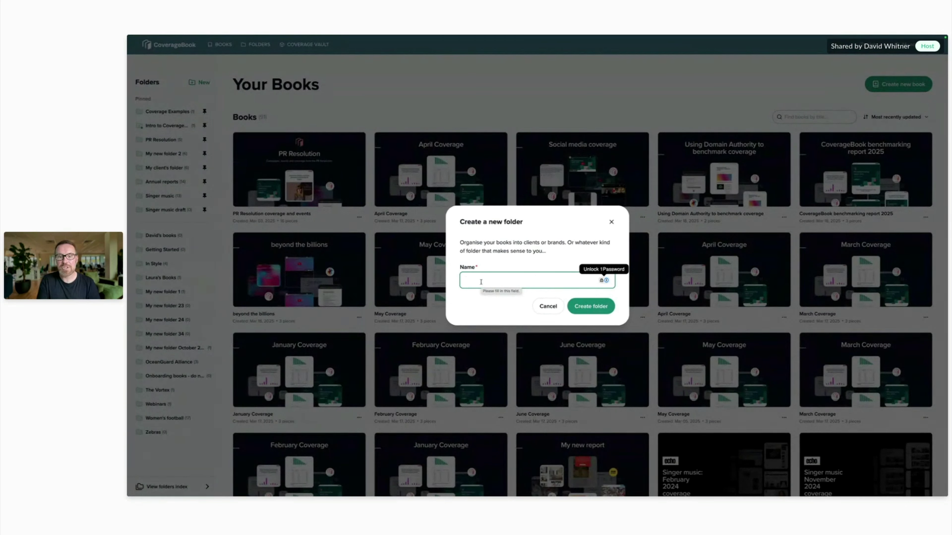
pyautogui.click(548, 308)
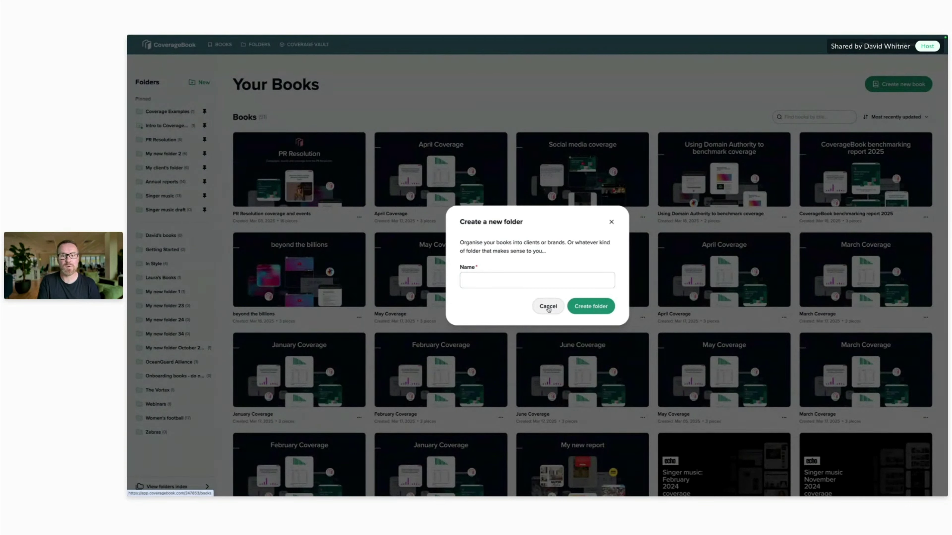
pyautogui.click(548, 307)
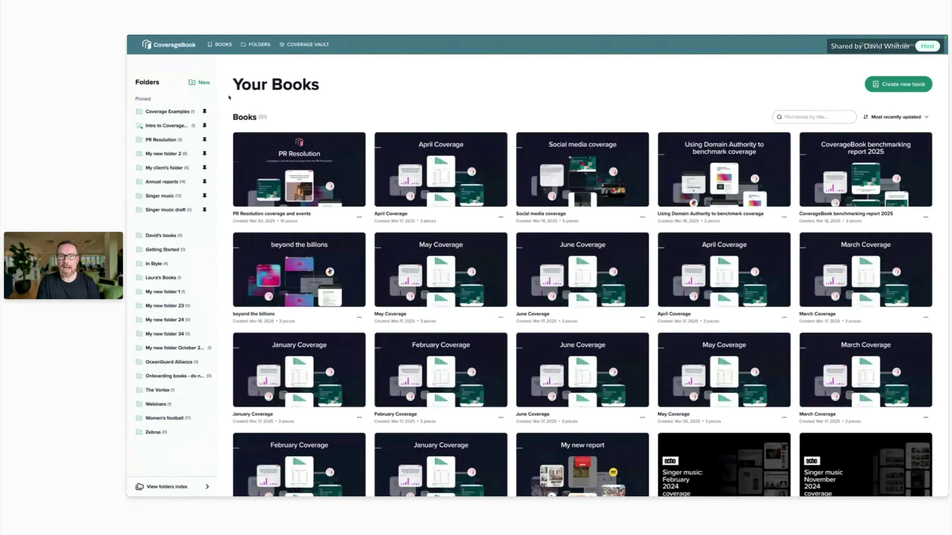
# Look through the pinned and alphabetical folders in the full folder index and return to the books list
pyautogui.click(257, 45)
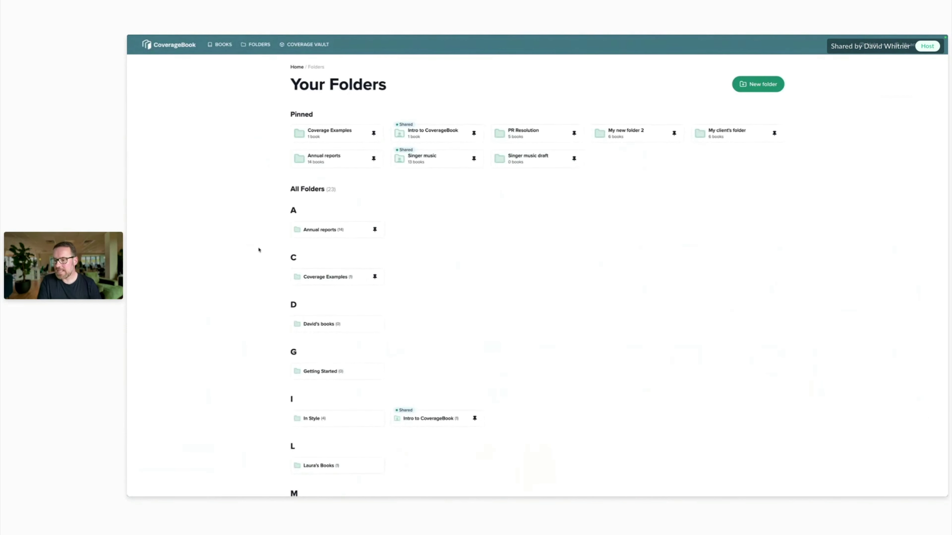
pyautogui.scroll(-10, 259, 250)
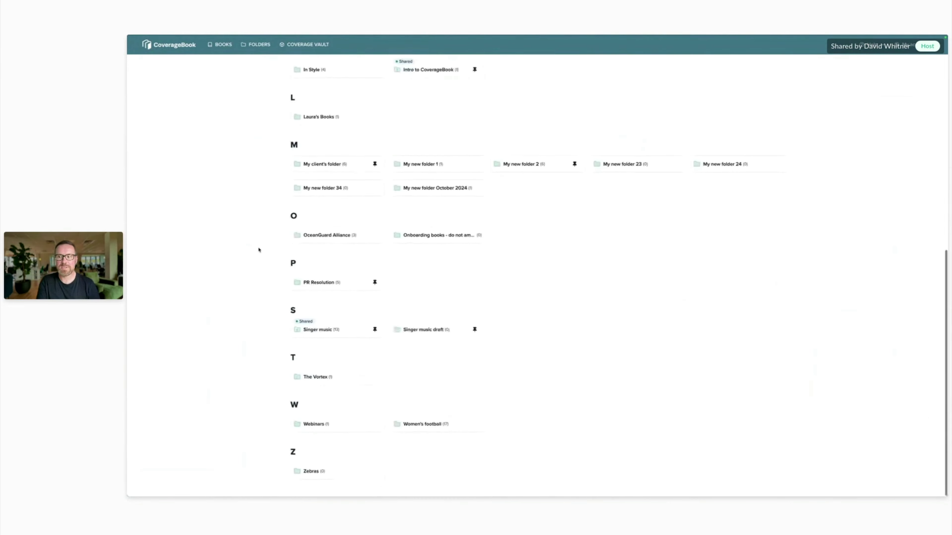
pyautogui.scroll(10, 259, 250)
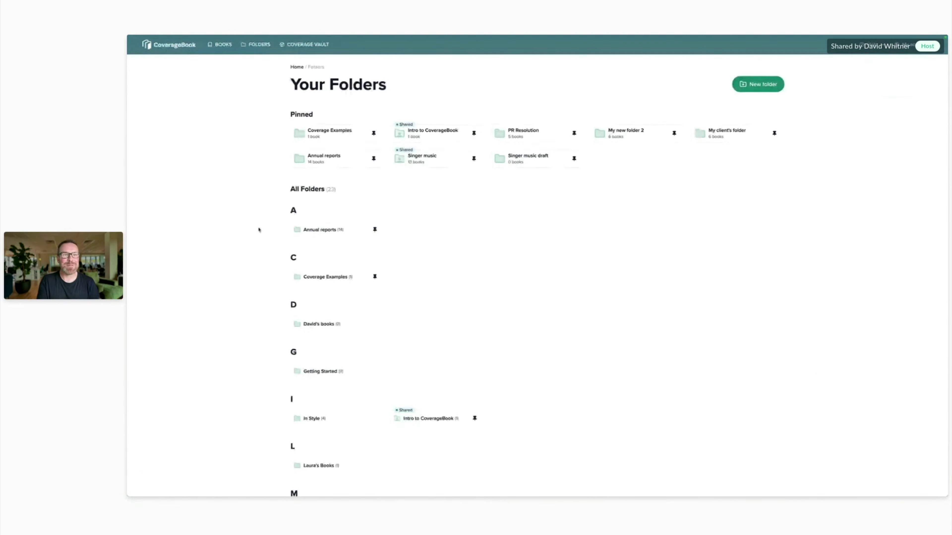
pyautogui.click(219, 45)
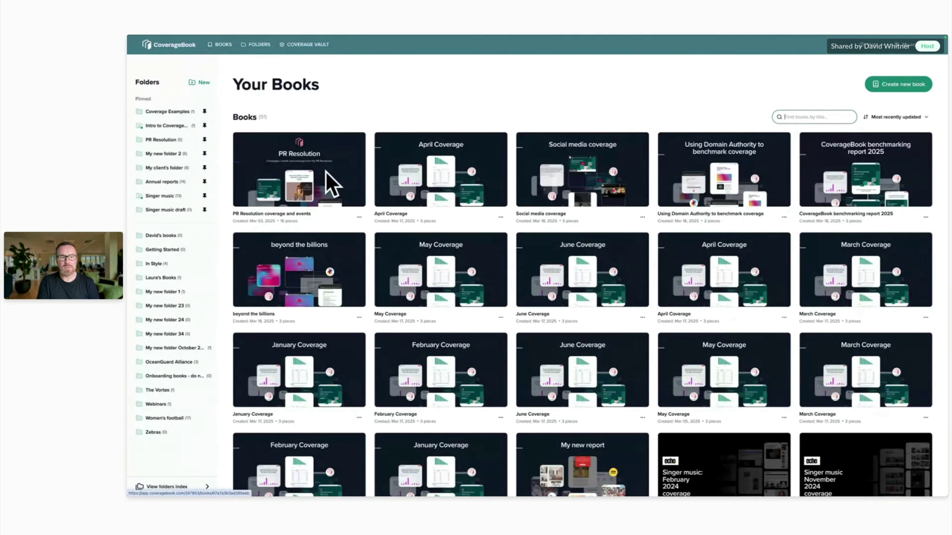
# Examine the options of the PR Resolution coverage and events book and the contents of its parent folder
pyautogui.click(360, 218)
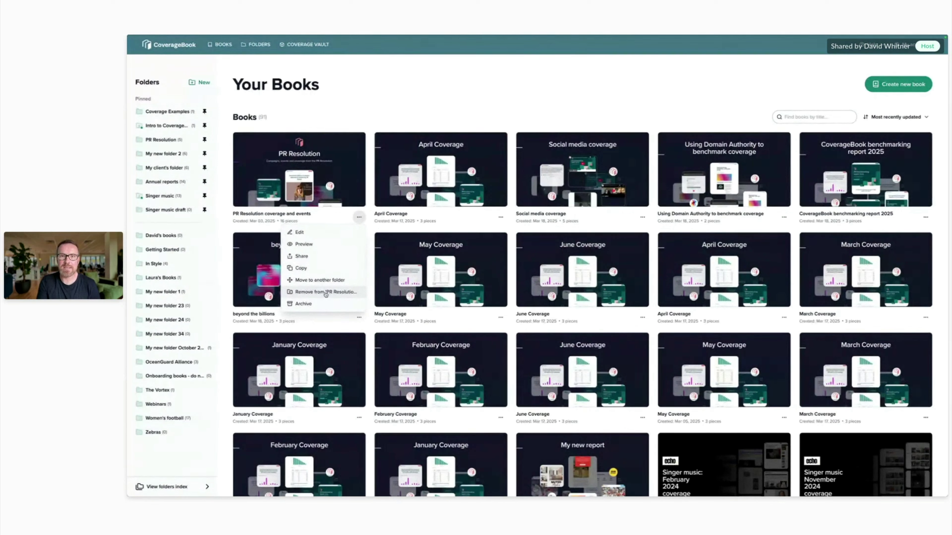
pyautogui.click(328, 218)
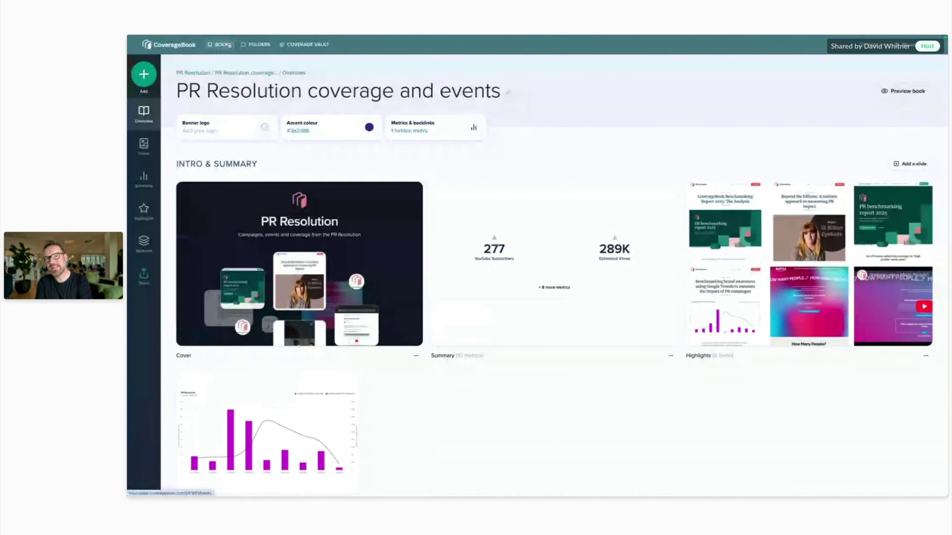
pyautogui.click(192, 73)
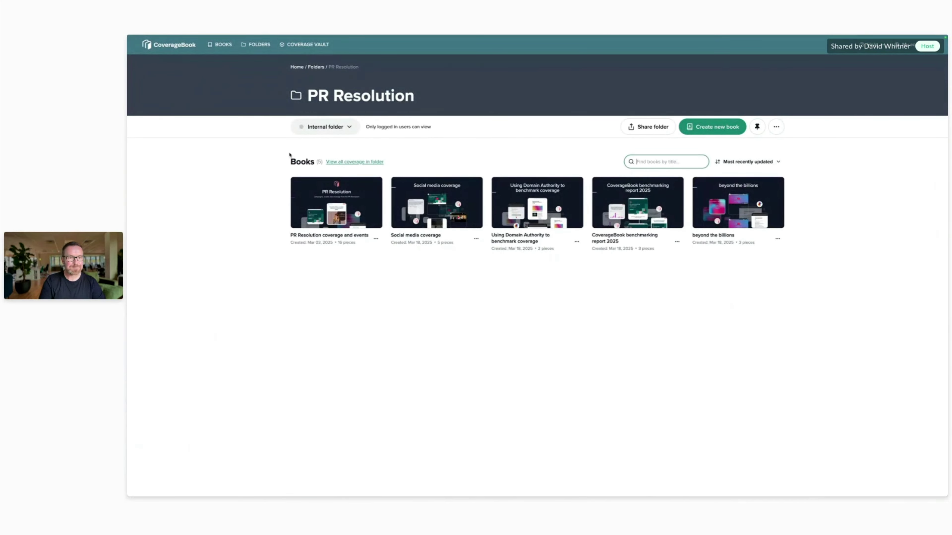
pyautogui.click(221, 46)
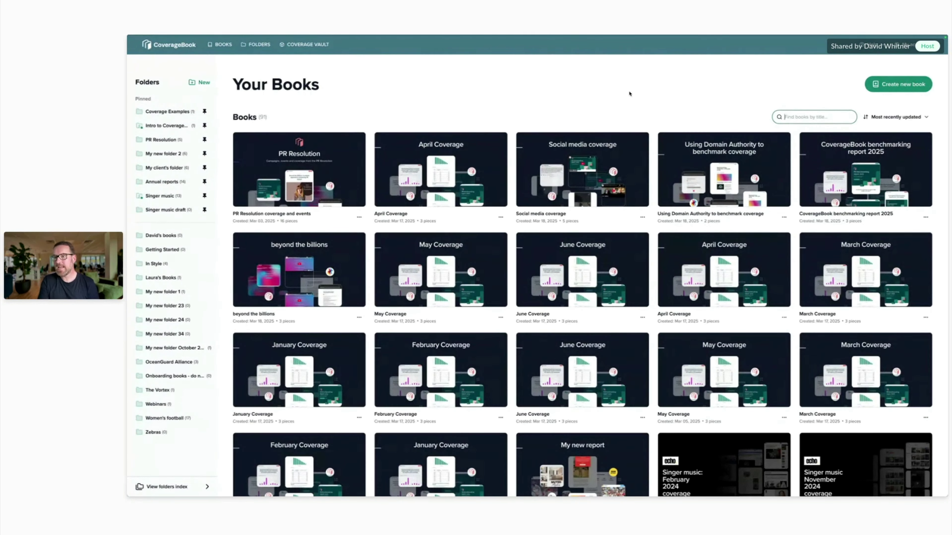
# Set the account's subdomain for shareable links to "training" in the account settings
pyautogui.click(912, 48)
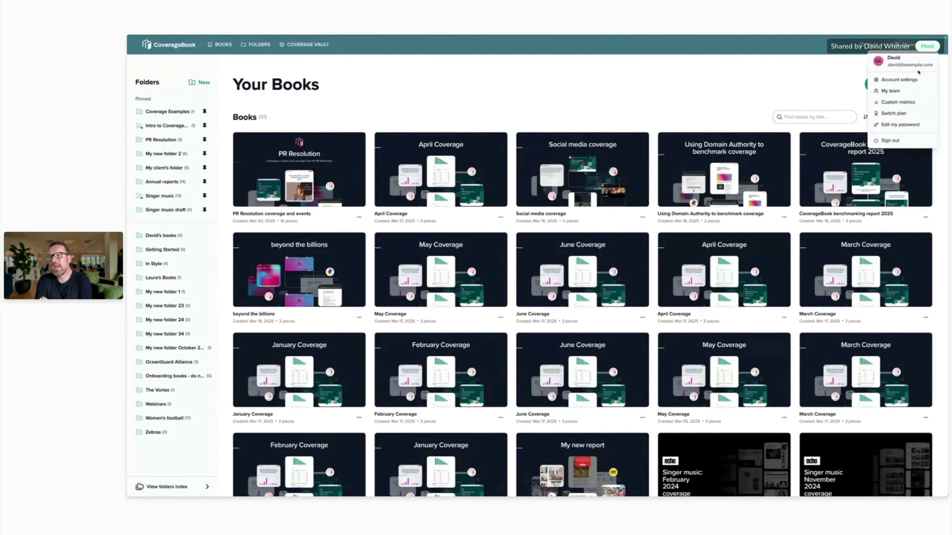
pyautogui.click(907, 82)
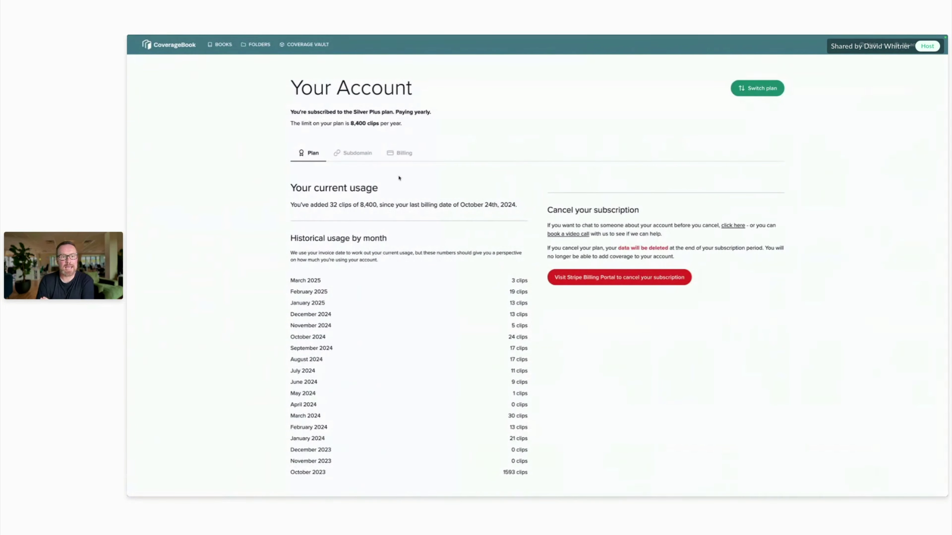
pyautogui.click(358, 154)
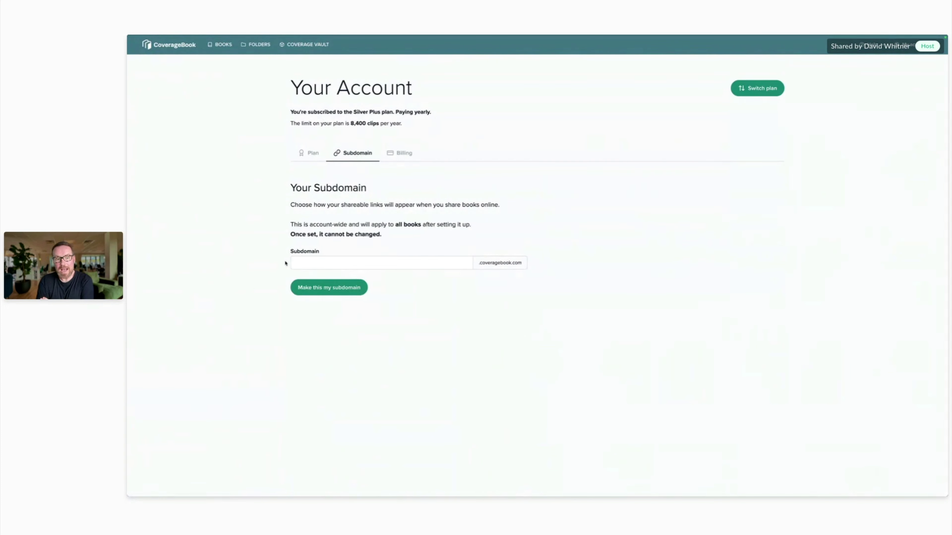
pyautogui.click(321, 262)
pyautogui.write('training')
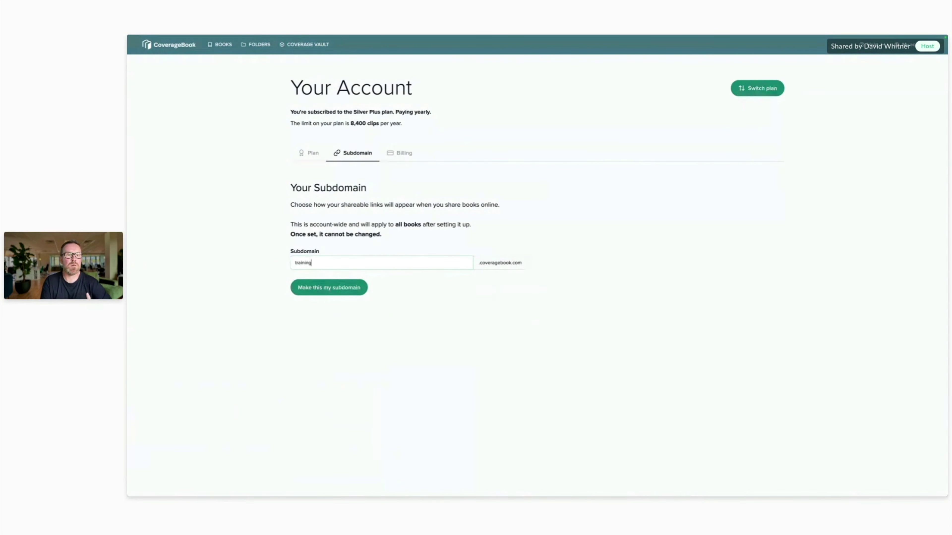
pyautogui.click(336, 294)
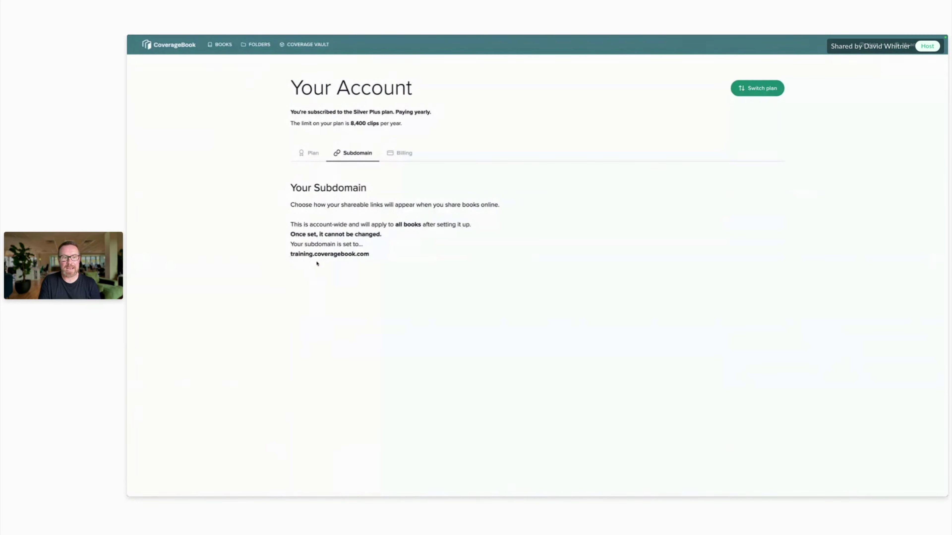
# Review the account's team members and examine the roles offered when inviting a new member
pyautogui.click(220, 45)
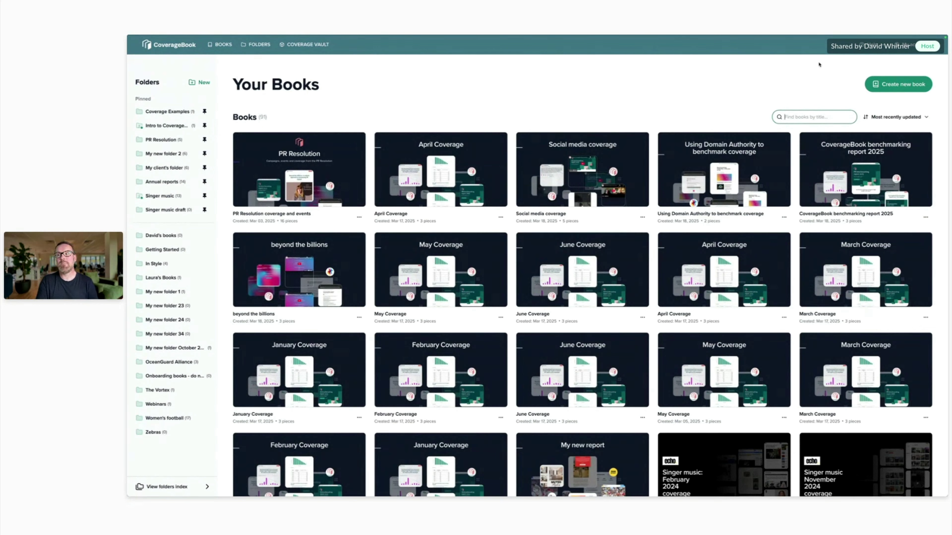
pyautogui.click(913, 46)
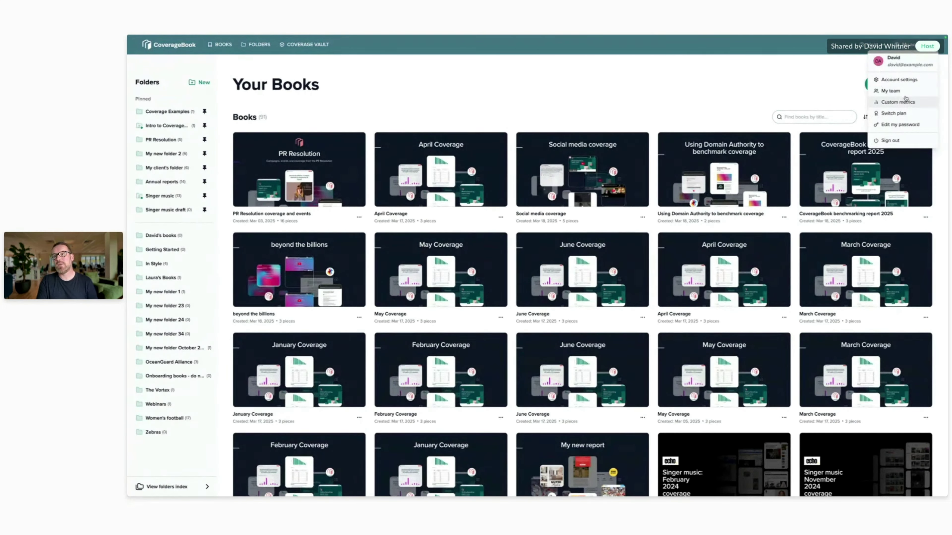
pyautogui.click(890, 90)
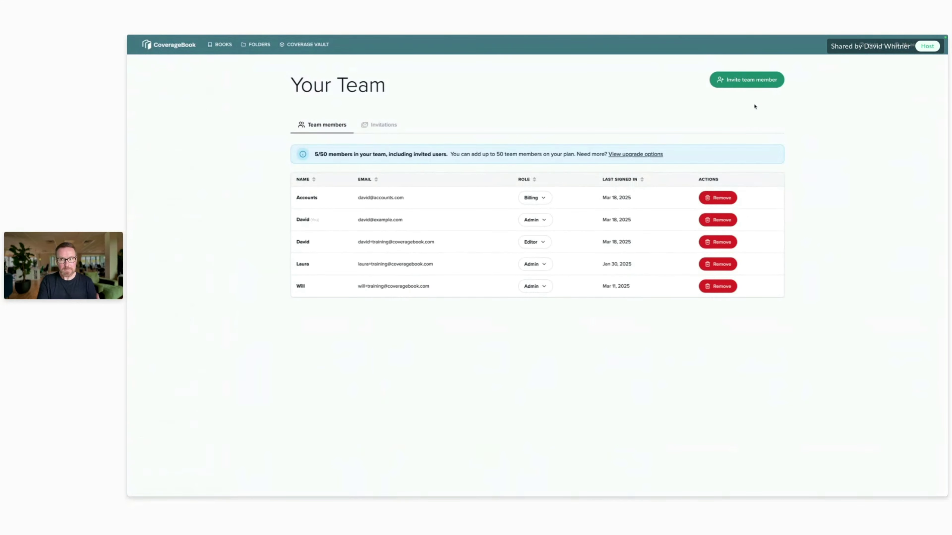
pyautogui.click(754, 86)
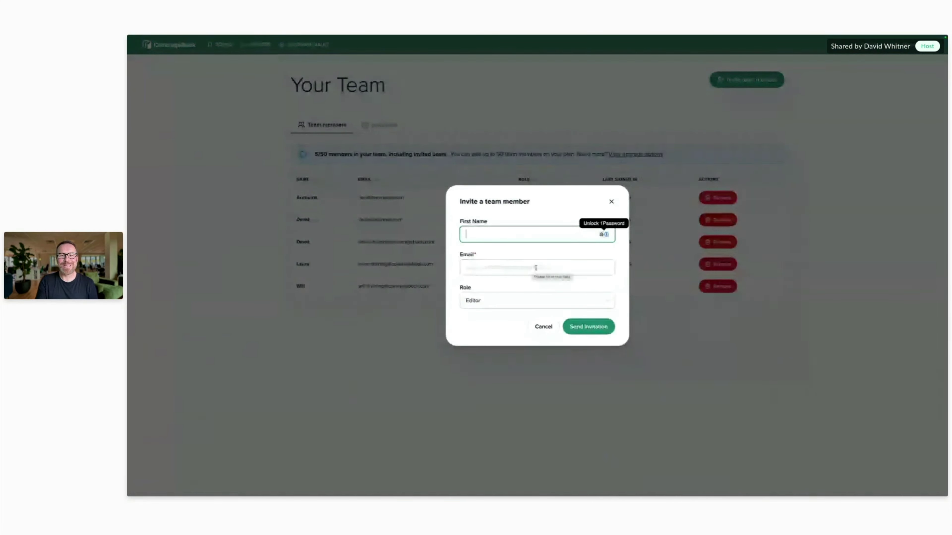
pyautogui.click(493, 302)
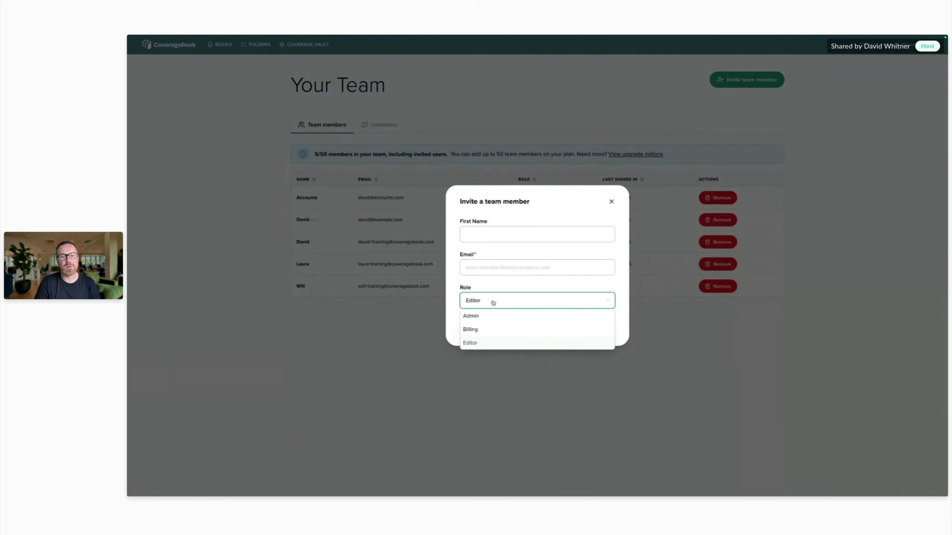
pyautogui.click(494, 345)
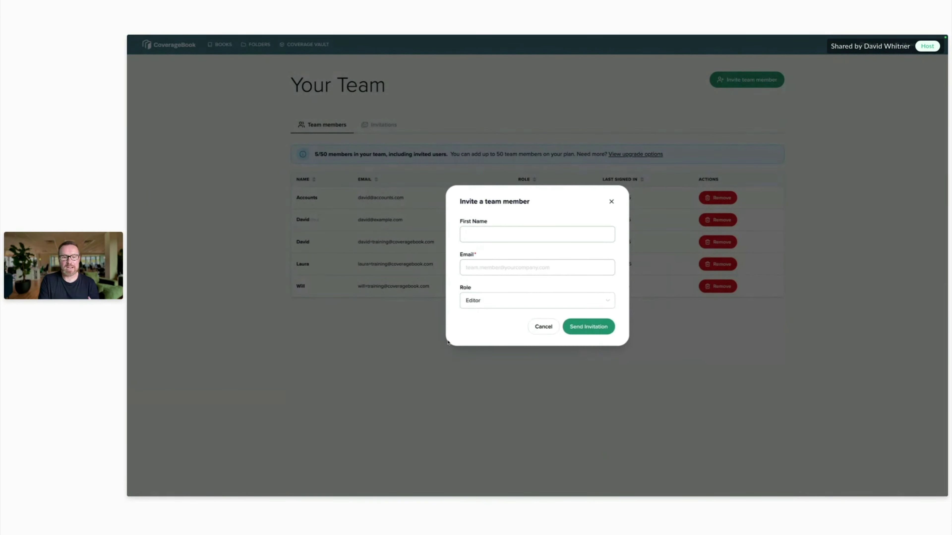
pyautogui.click(538, 327)
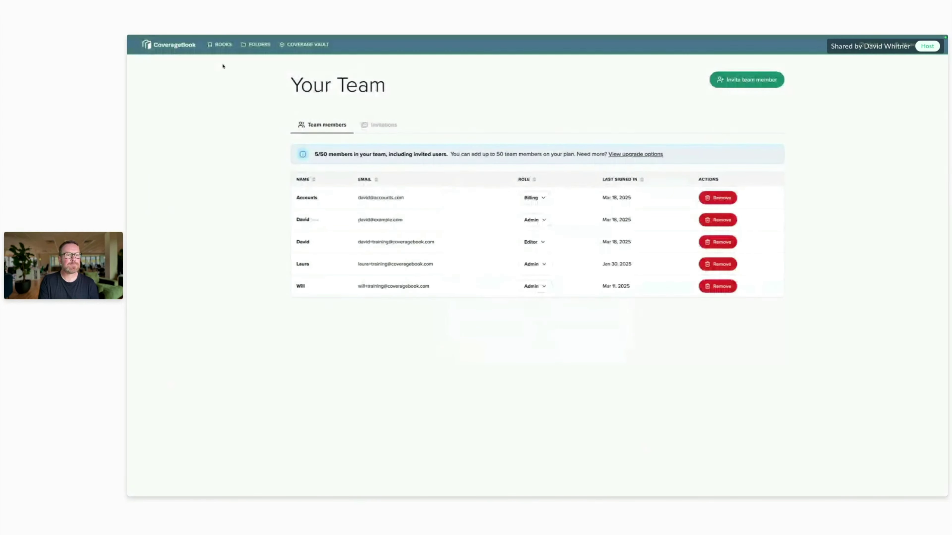
# Generate a new CSV export of the PR Resolution coverage and events book
pyautogui.click(223, 46)
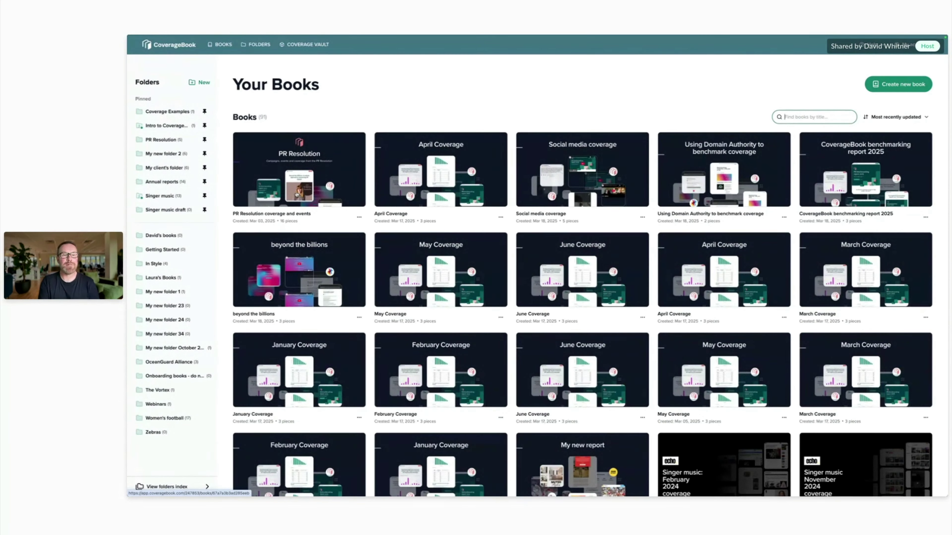
pyautogui.click(296, 194)
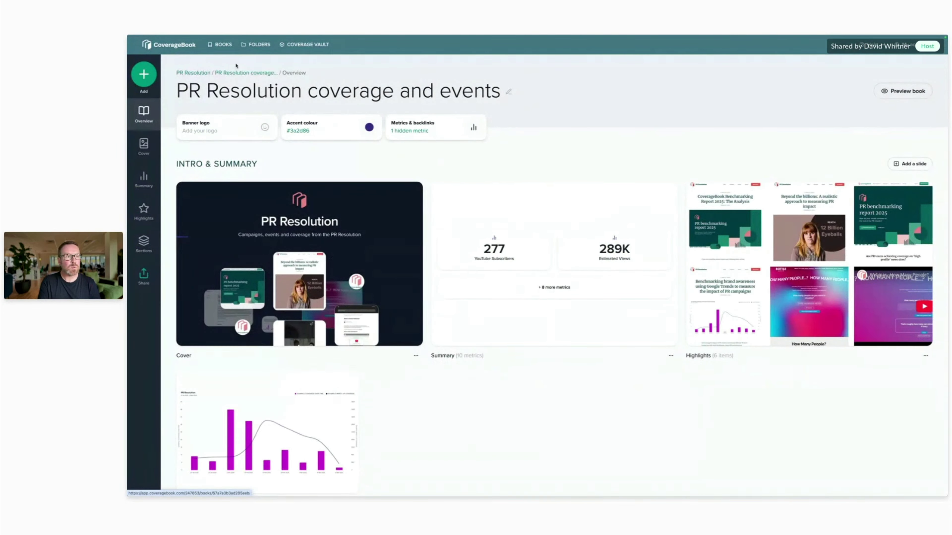
pyautogui.click(144, 277)
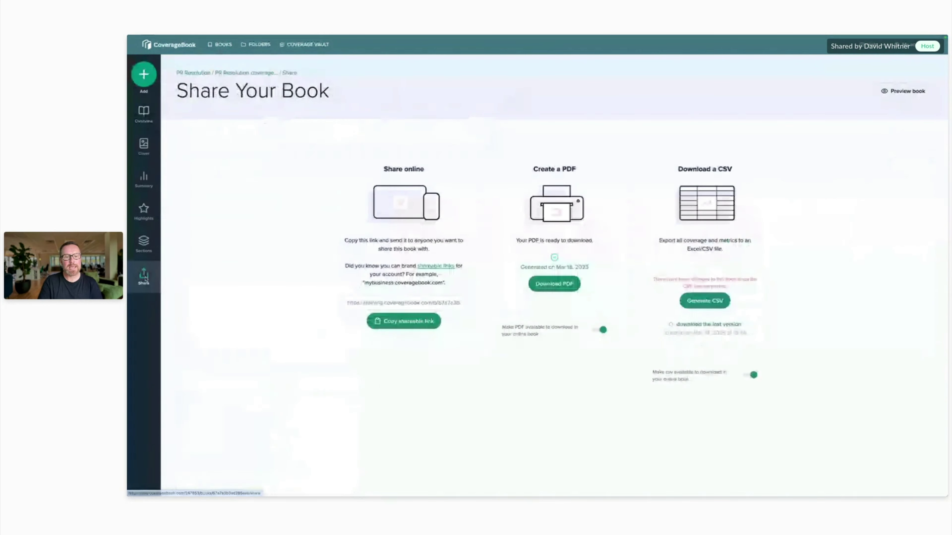
pyautogui.click(695, 300)
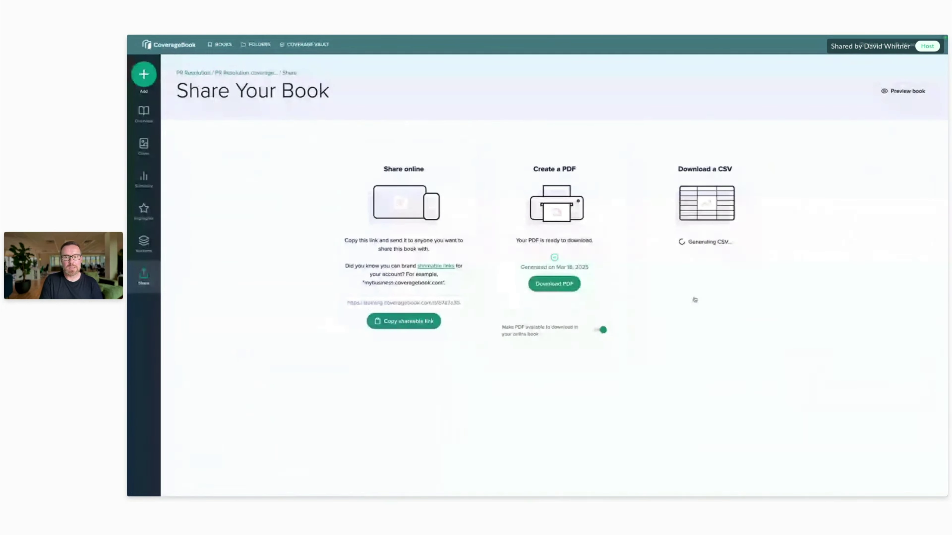
# Open the book's shareable link in a private browser window
pyautogui.click(356, 306)
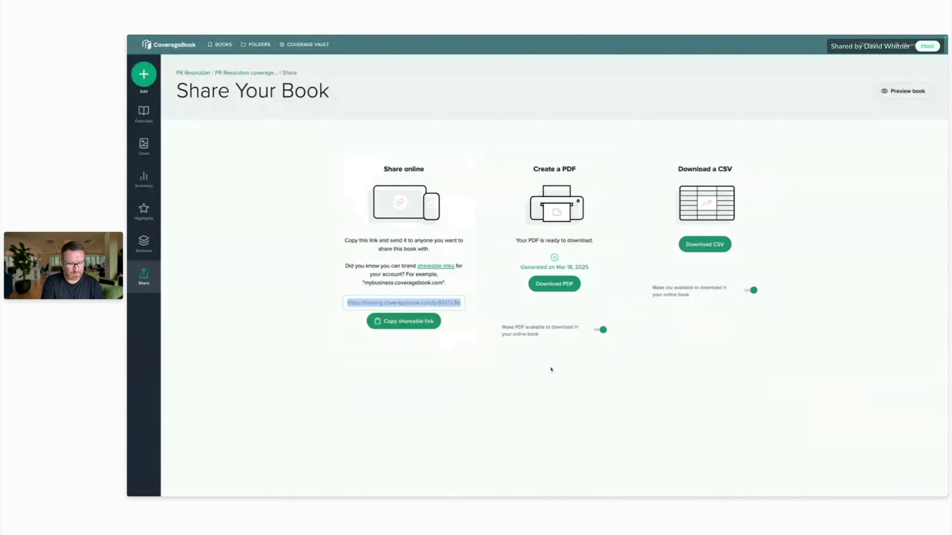
pyautogui.press('super+shift+n')
pyautogui.press('super+v')
pyautogui.press('Return')
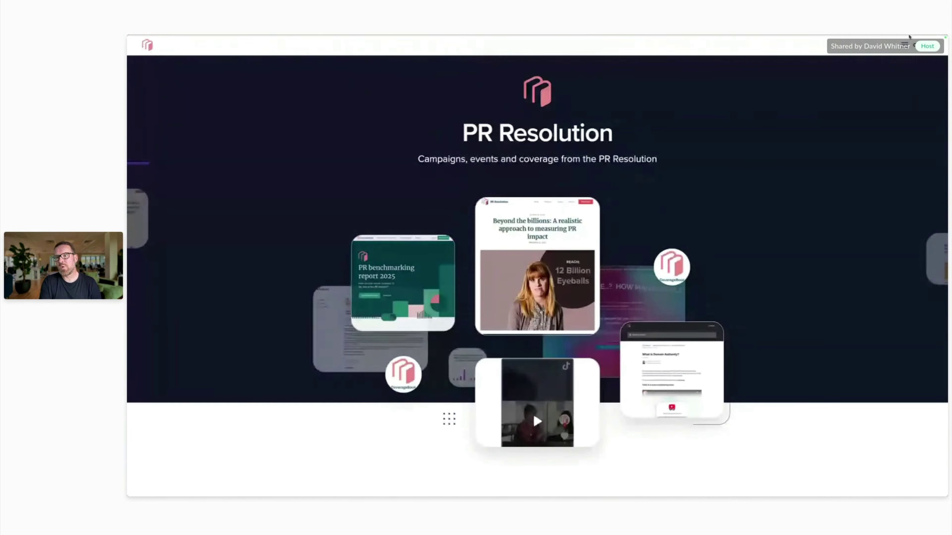
# Examine the shared book's section links and download formats, and return to the book's sharing page
pyautogui.click(905, 45)
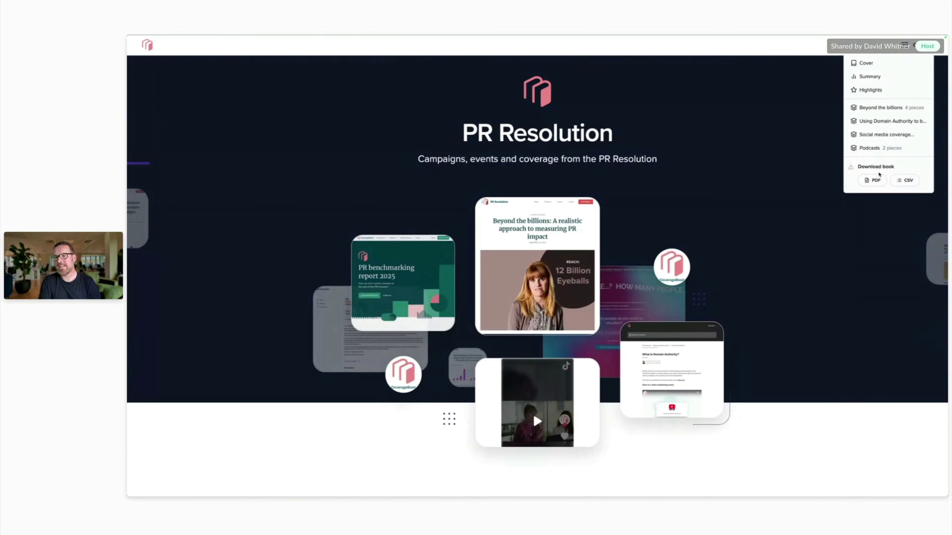
pyautogui.click(809, 188)
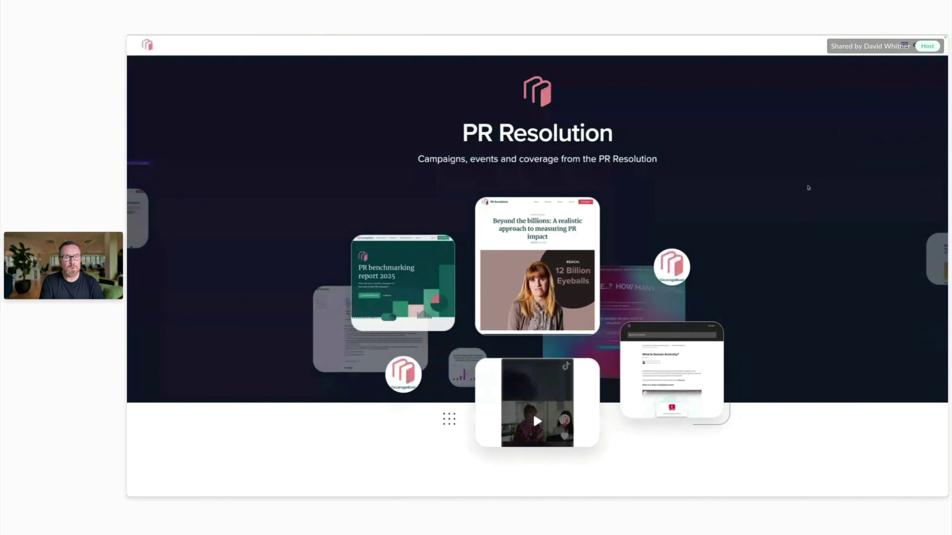
pyautogui.hotkey('ctrl', 'Left')
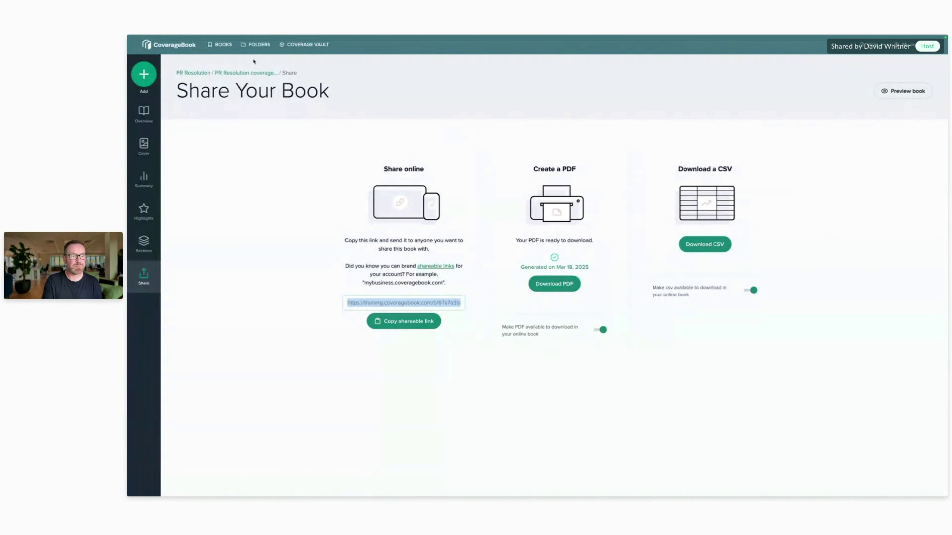
# Open the PR Resolution folder and create a public link for sharing it with people outside the account
pyautogui.click(222, 45)
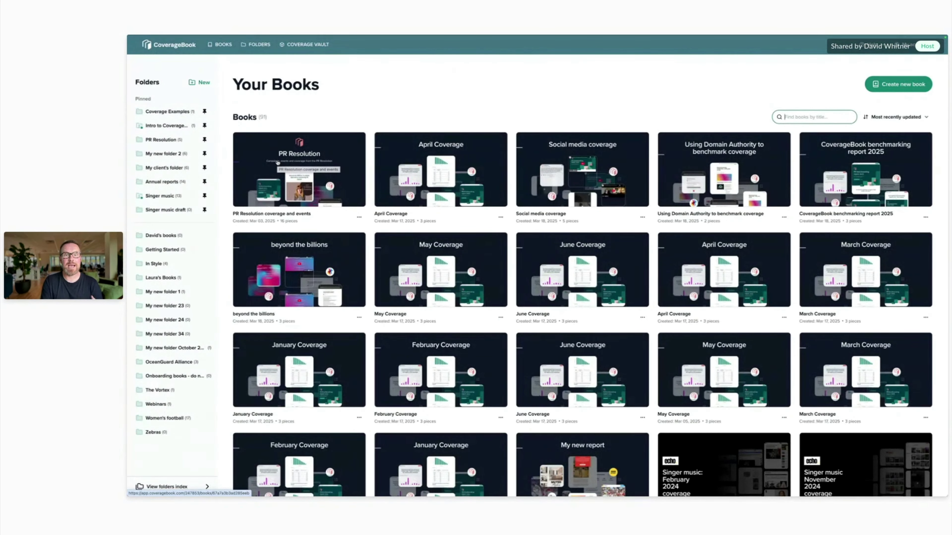
pyautogui.click(160, 141)
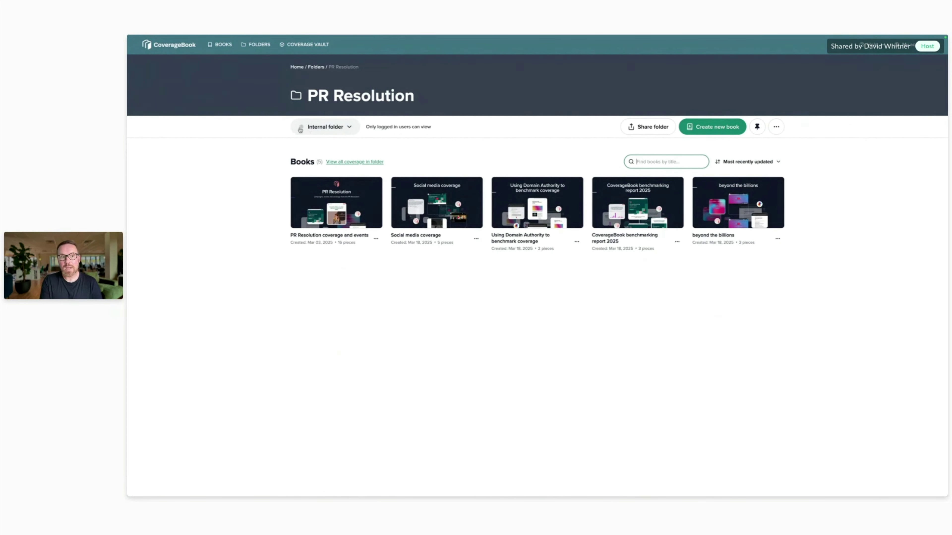
pyautogui.click(352, 127)
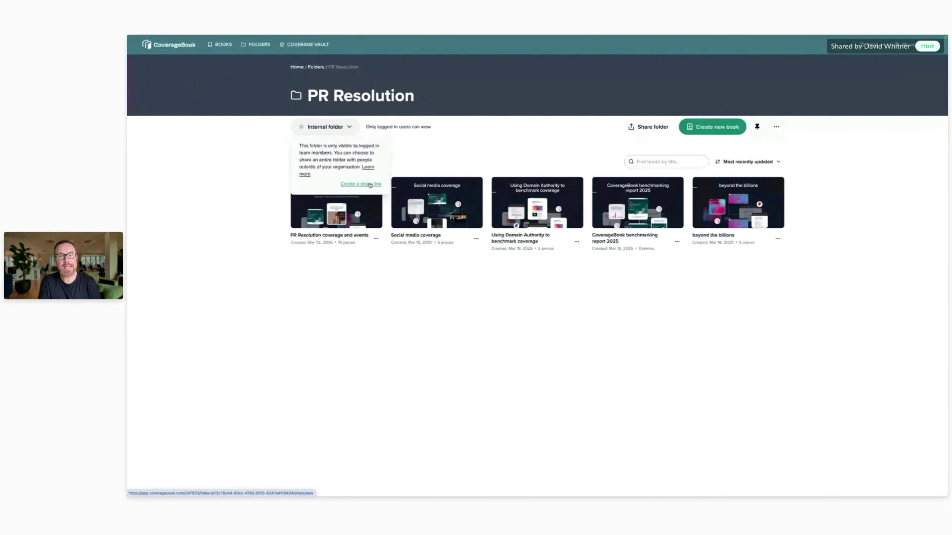
pyautogui.click(640, 130)
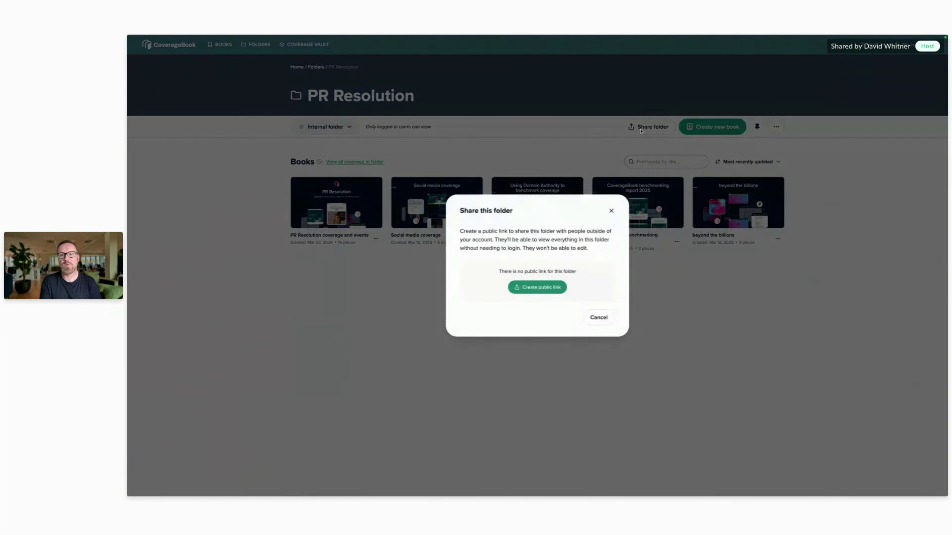
pyautogui.click(520, 283)
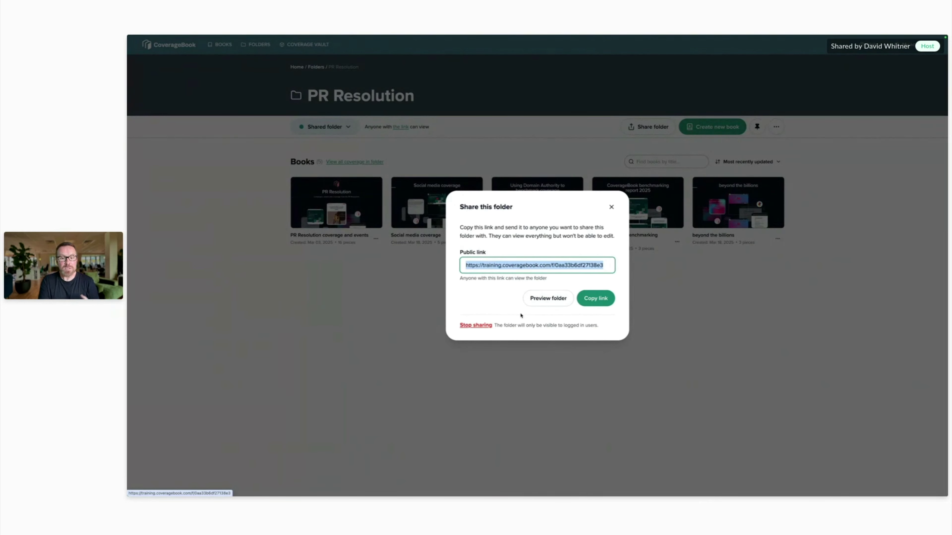
# Preview the shared PR Resolution folder and its Social media coverage book, and return to the folder's own page
pyautogui.click(547, 299)
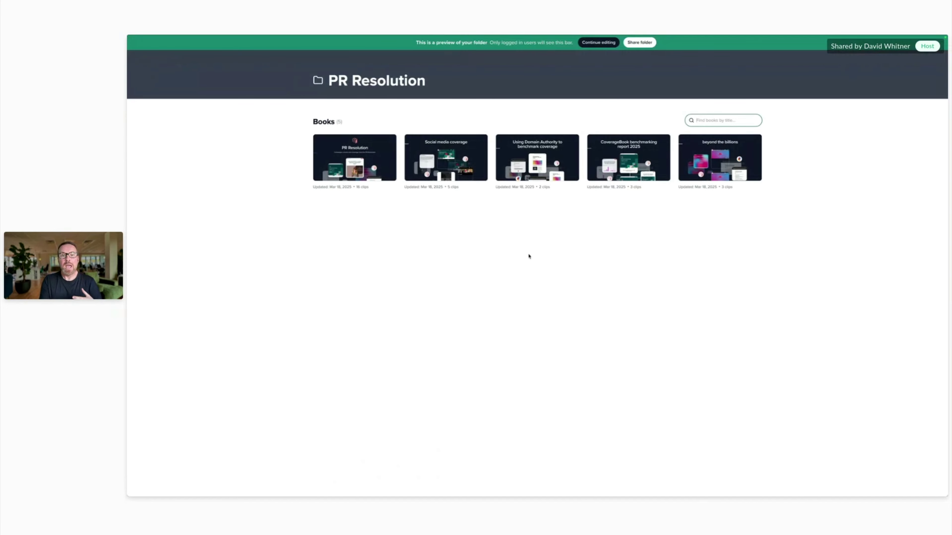
pyautogui.scroll(5, 529, 256)
pyautogui.scroll(3, 529, 256)
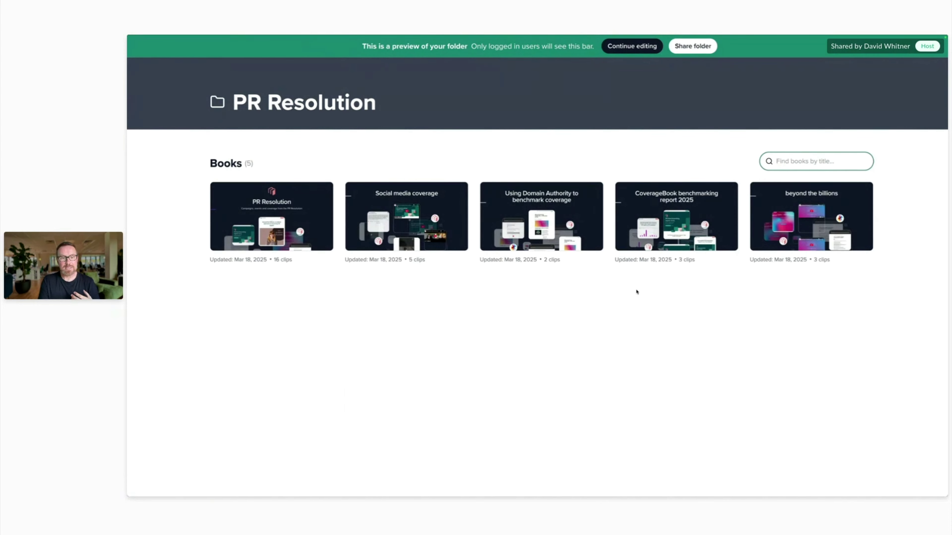
pyautogui.click(395, 240)
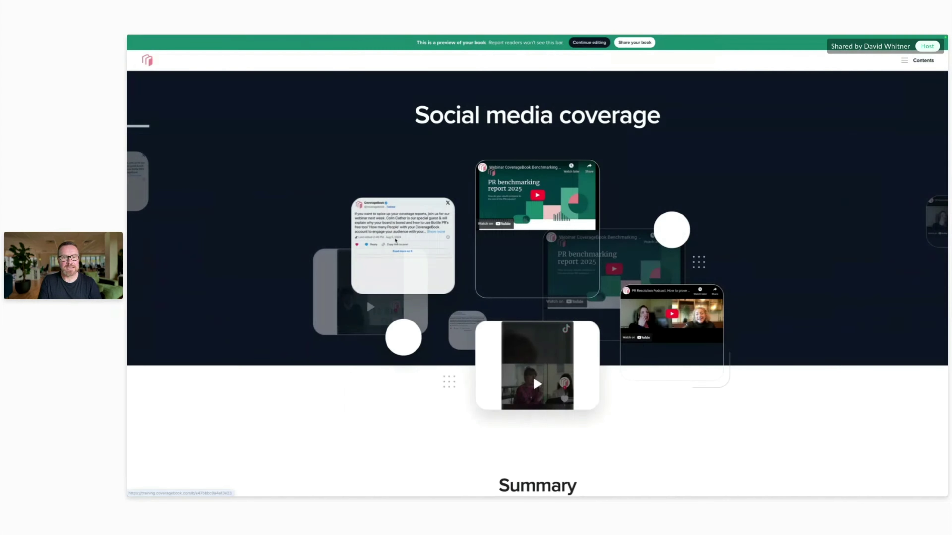
pyautogui.scroll(-8, 395, 240)
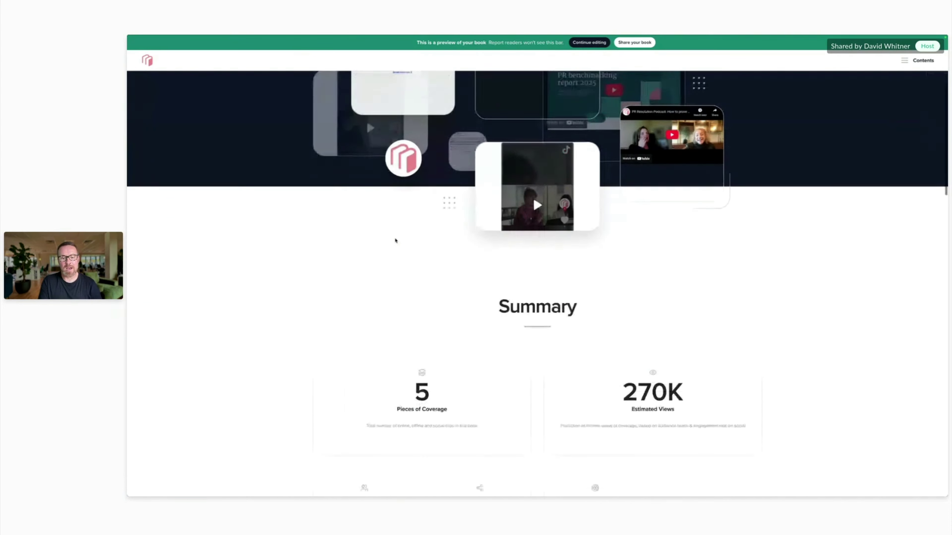
pyautogui.scroll(8, 395, 240)
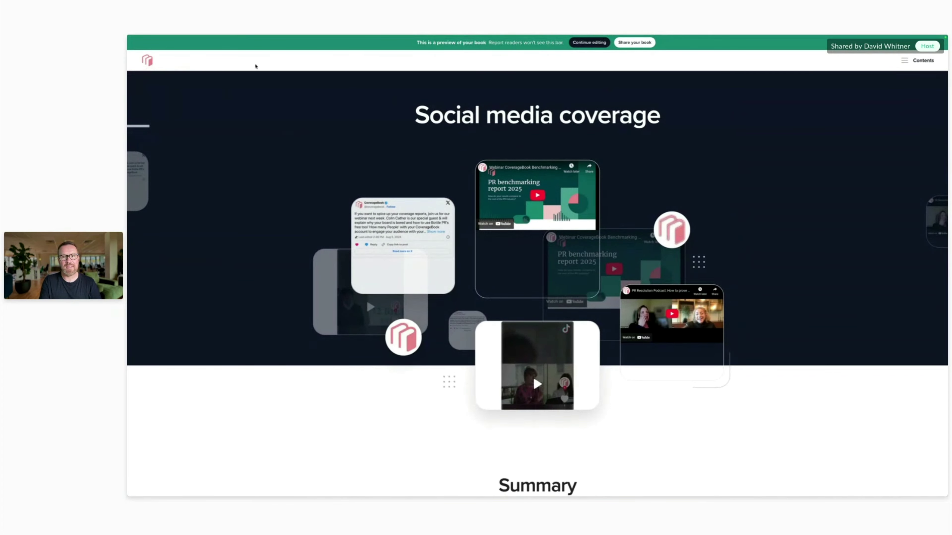
pyautogui.click(134, 63)
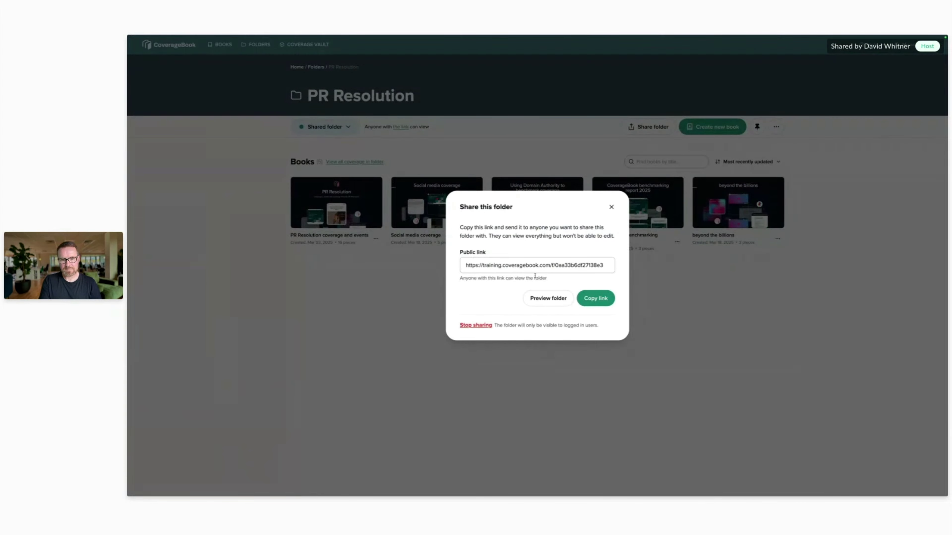
pyautogui.click(611, 207)
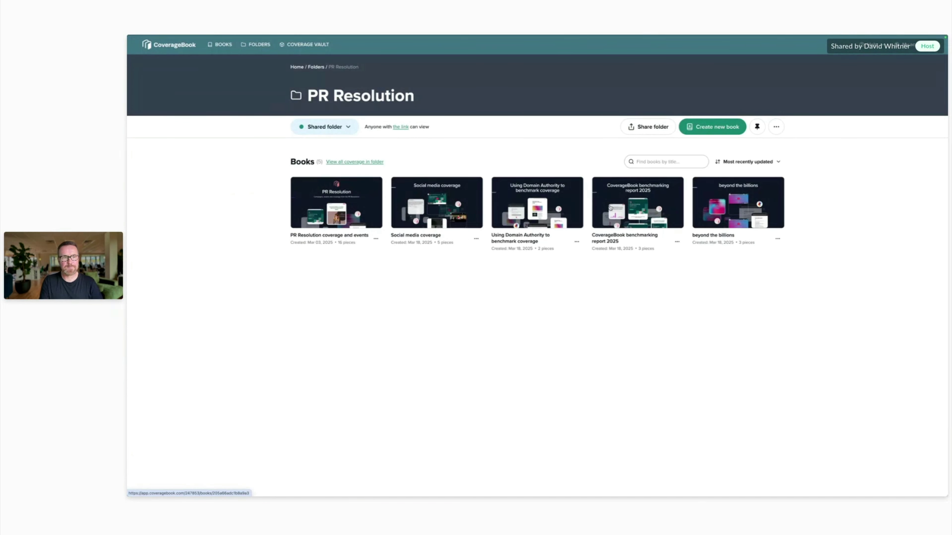
# Examine the books list and the folders index for folders marked as shared
pyautogui.click(224, 44)
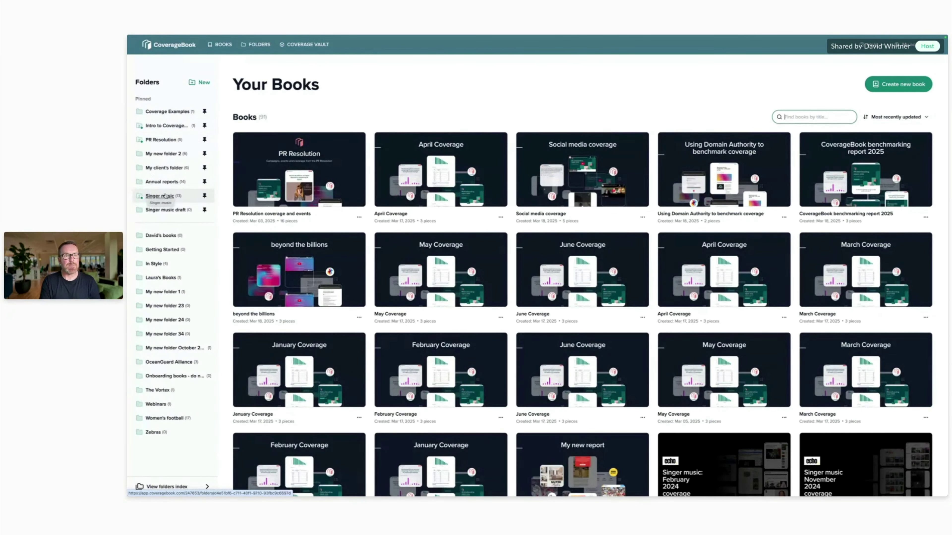
pyautogui.click(259, 44)
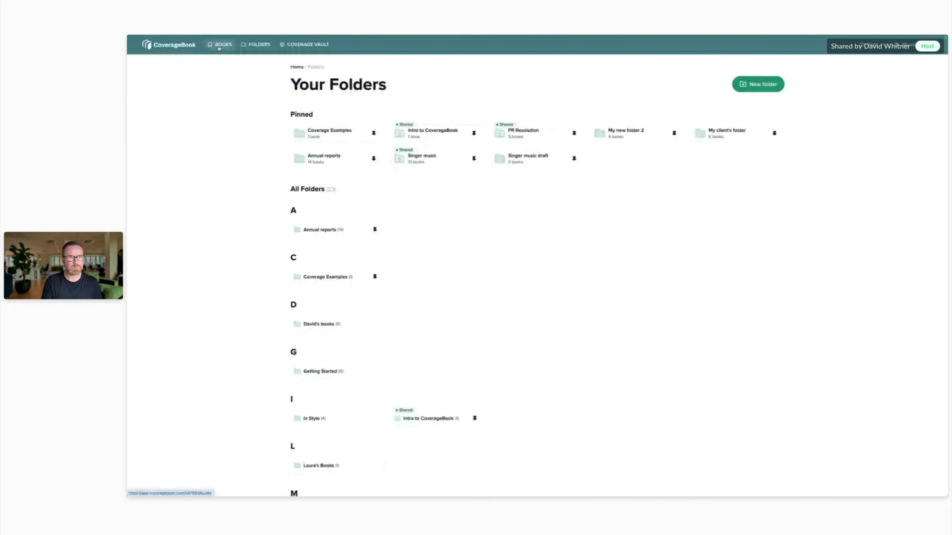
pyautogui.click(219, 46)
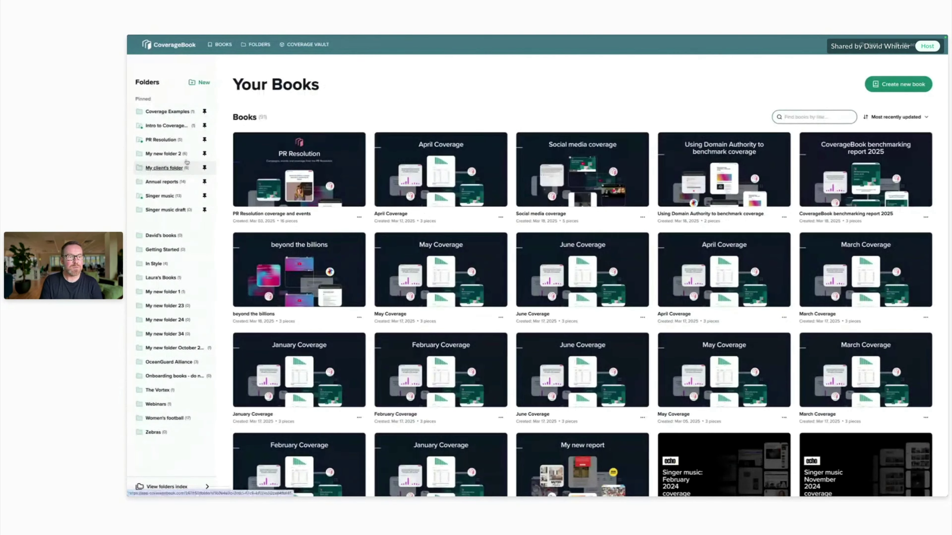
# Stop sharing the Intro to CoverageBook folder so only logged-in users can view it
pyautogui.click(172, 127)
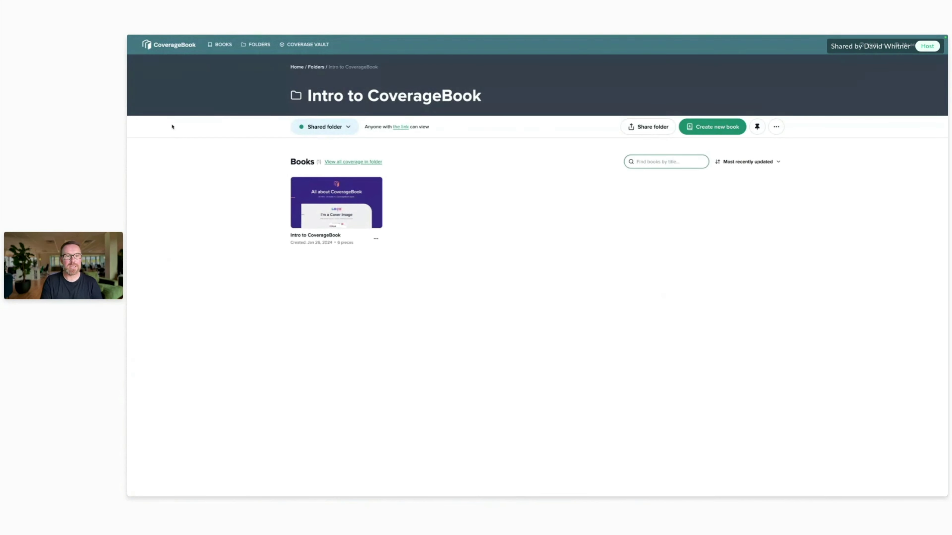
pyautogui.click(348, 127)
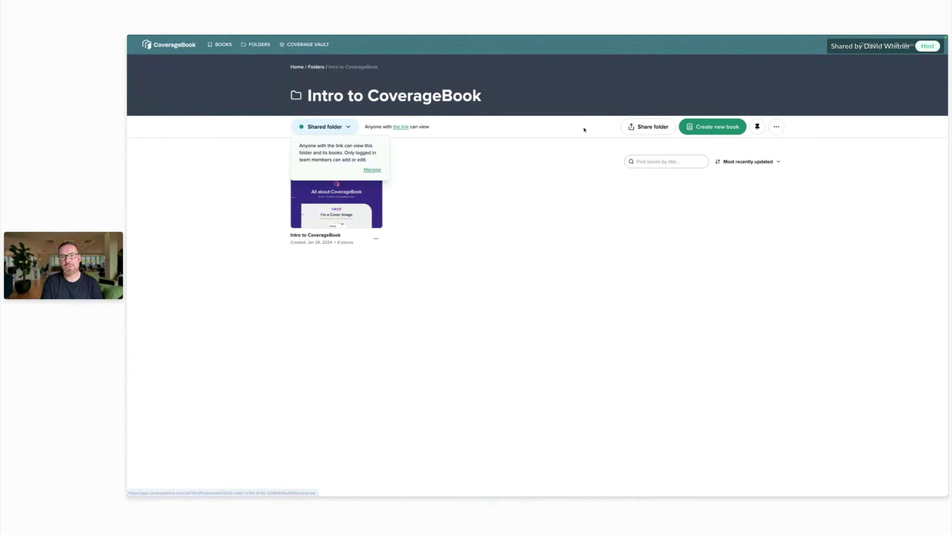
pyautogui.click(642, 128)
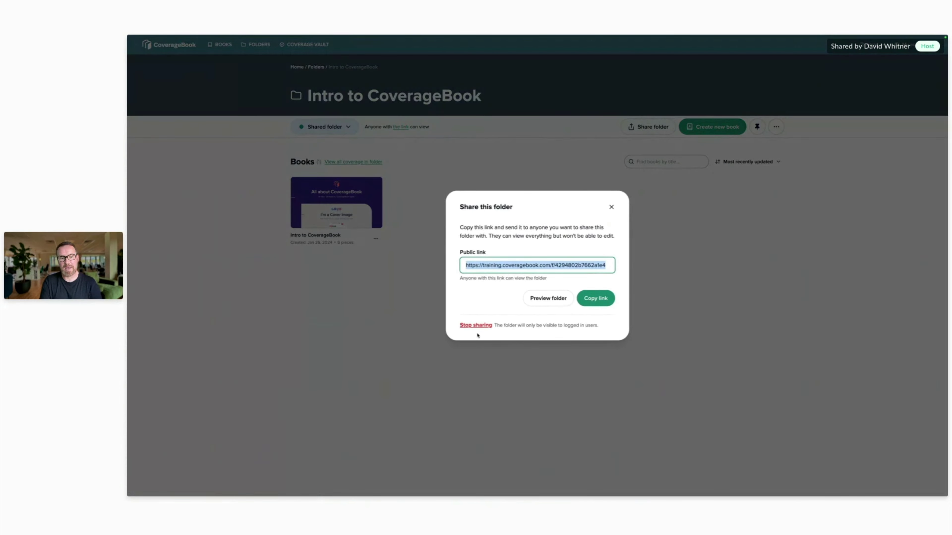
pyautogui.click(477, 325)
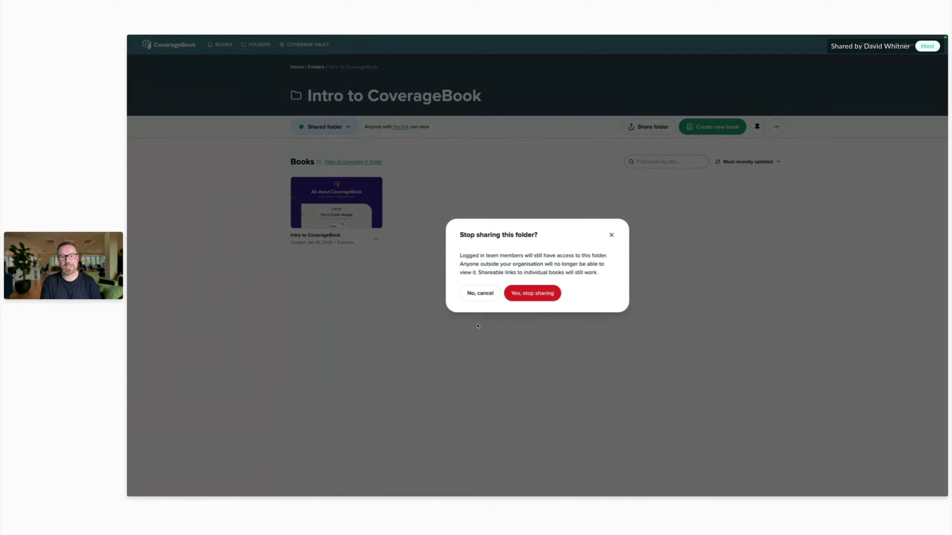
pyautogui.click(534, 299)
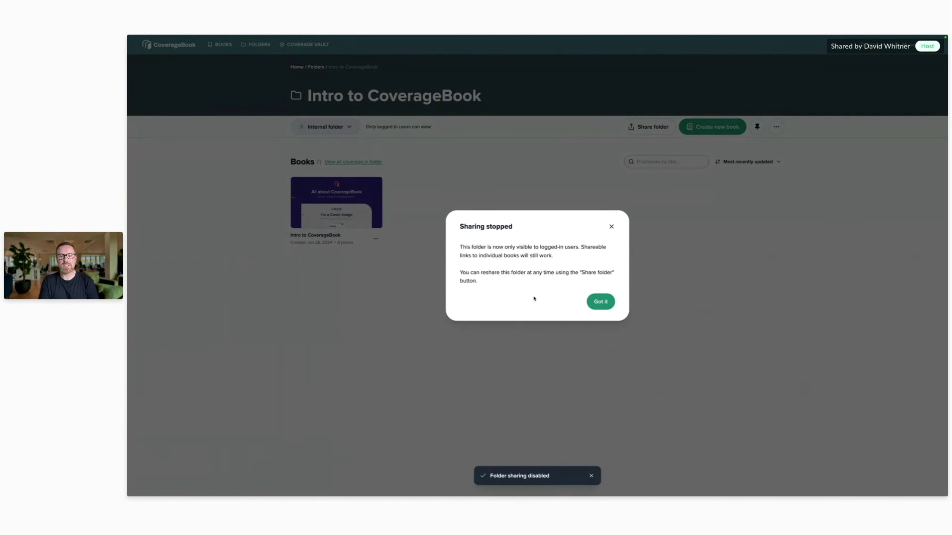
pyautogui.click(600, 302)
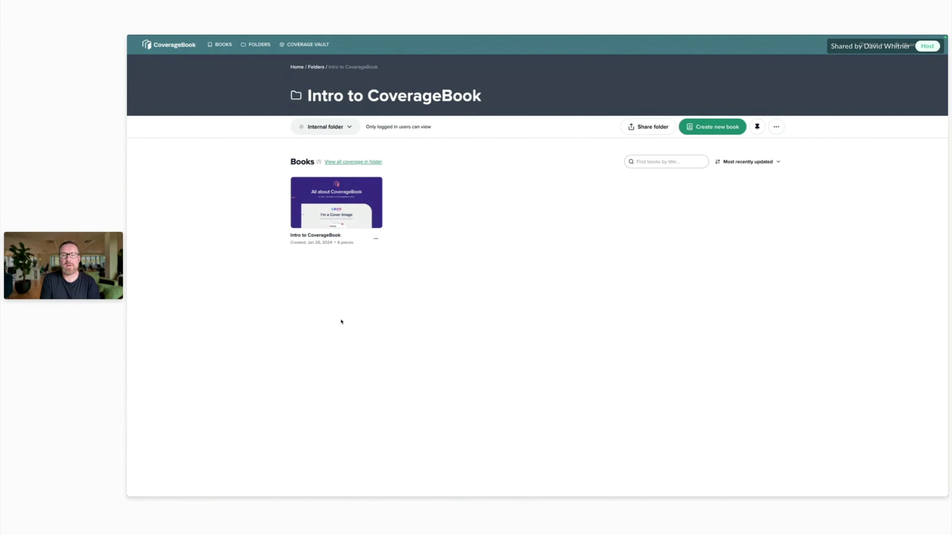
# Copy the Singer music February 2024 coverage book as a template into the Singer music draft folder
pyautogui.click(220, 45)
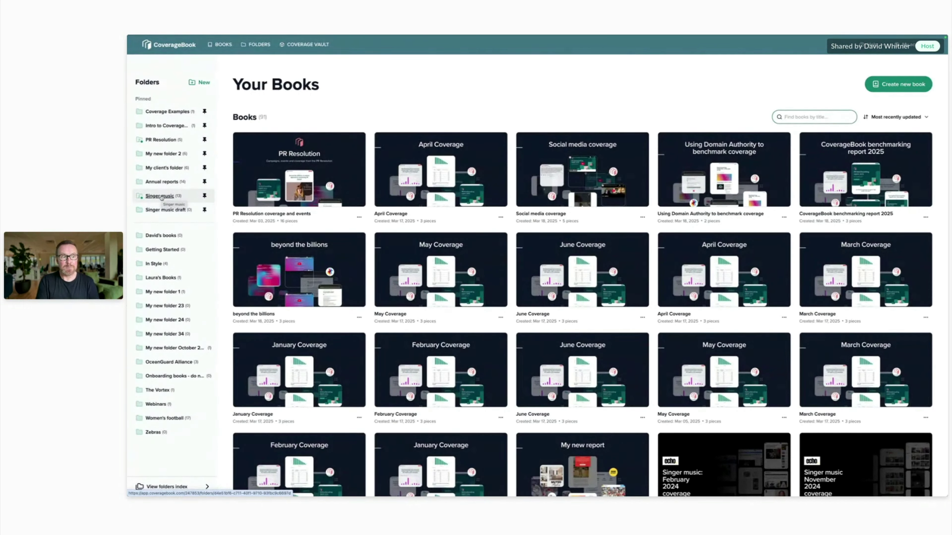
pyautogui.click(159, 196)
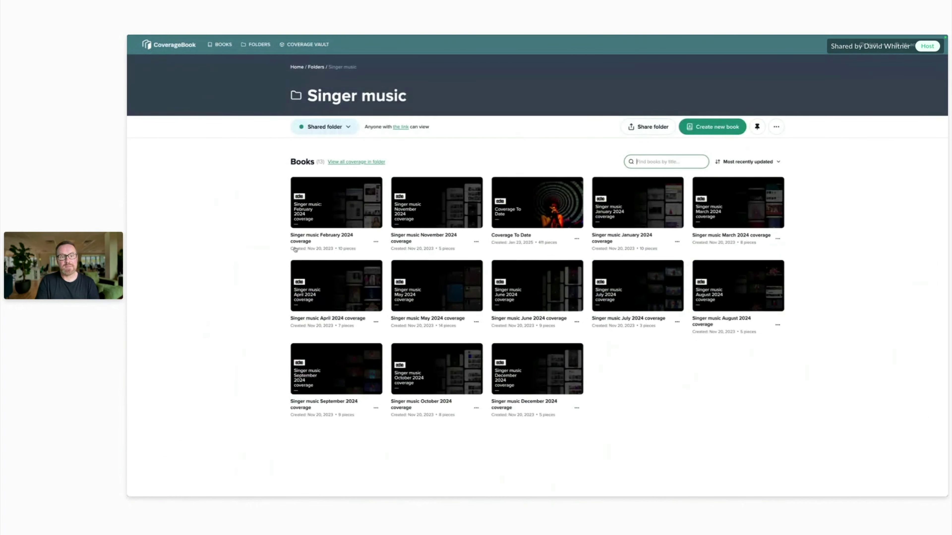
pyautogui.click(375, 243)
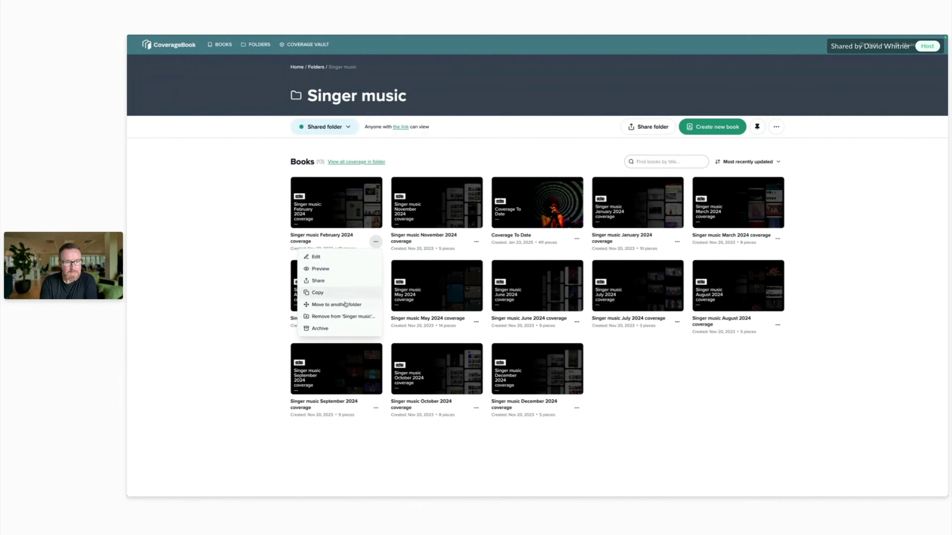
pyautogui.click(331, 293)
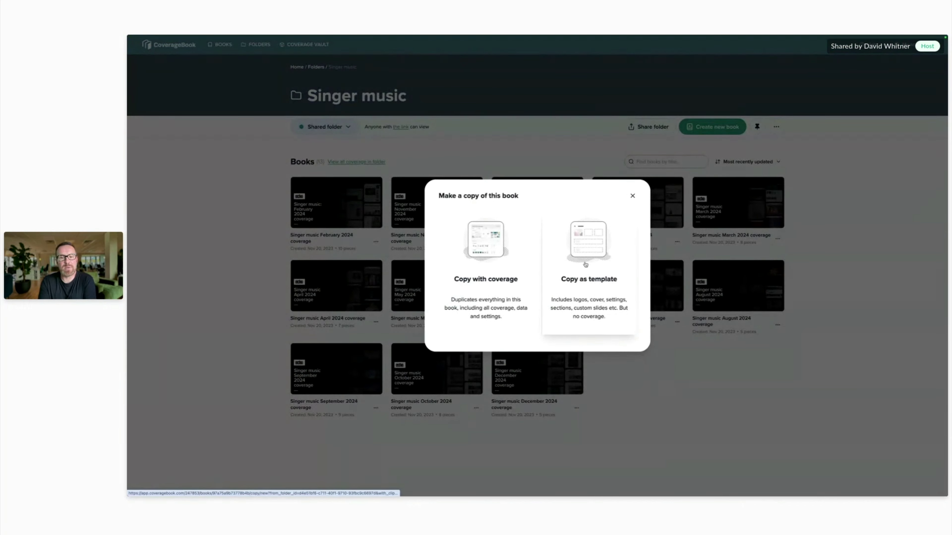
pyautogui.click(585, 264)
pyautogui.click(583, 267)
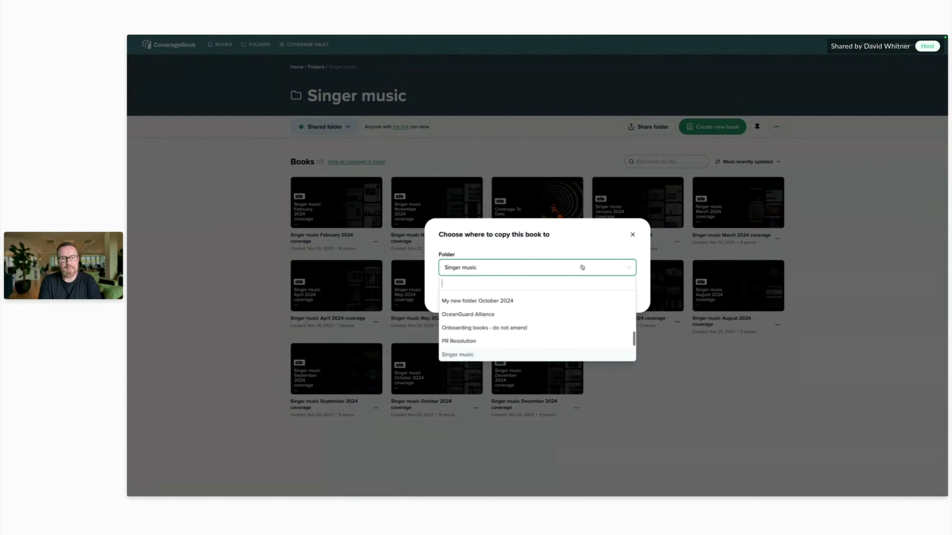
pyautogui.write('draft')
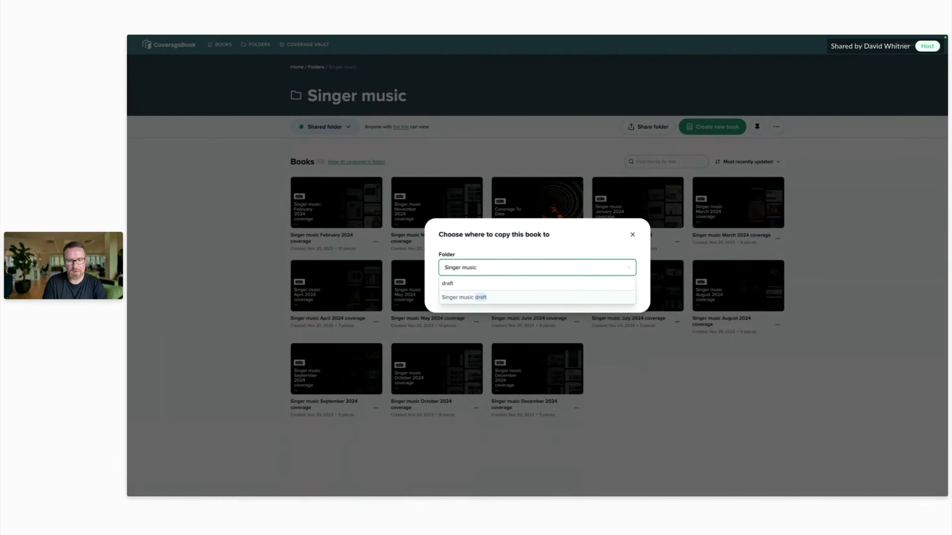
pyautogui.click(478, 299)
pyautogui.click(631, 297)
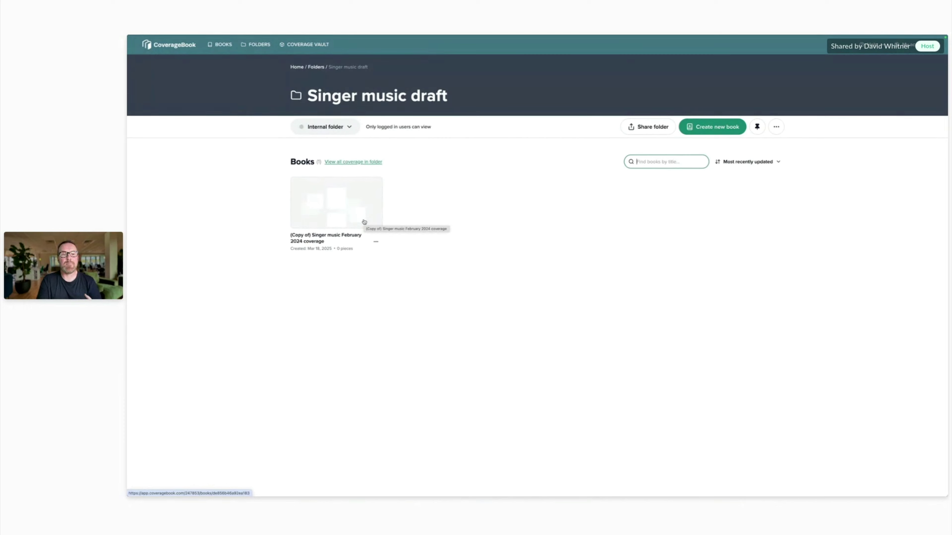
pyautogui.click(377, 243)
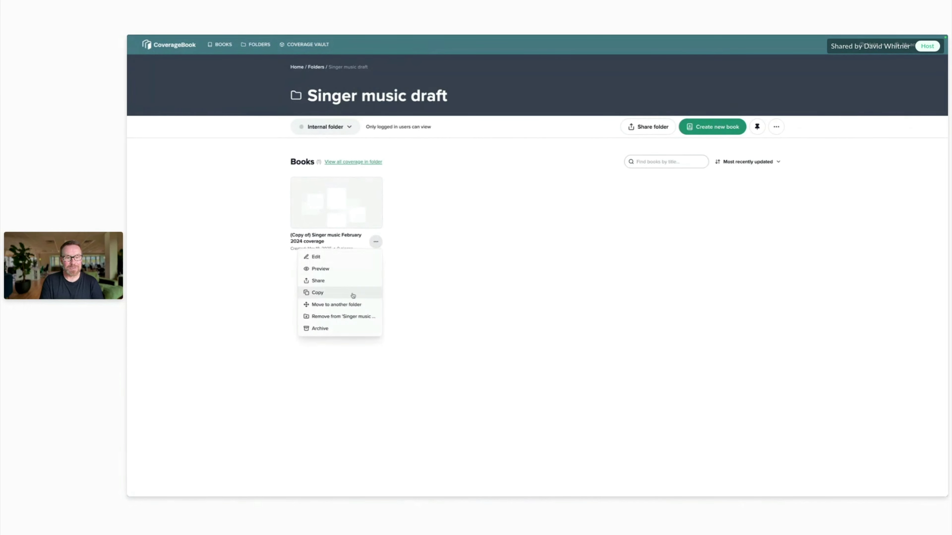
pyautogui.click(357, 304)
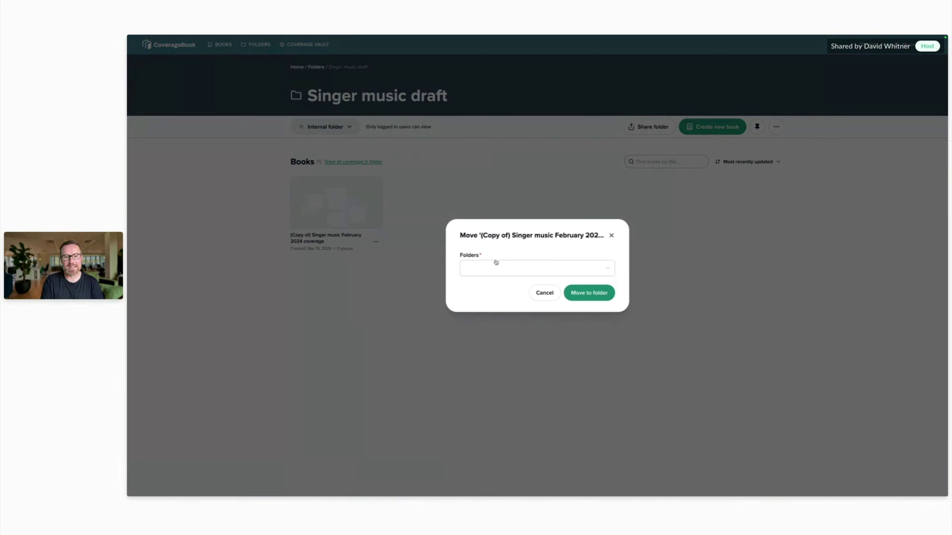
pyautogui.click(496, 262)
pyautogui.write('singer')
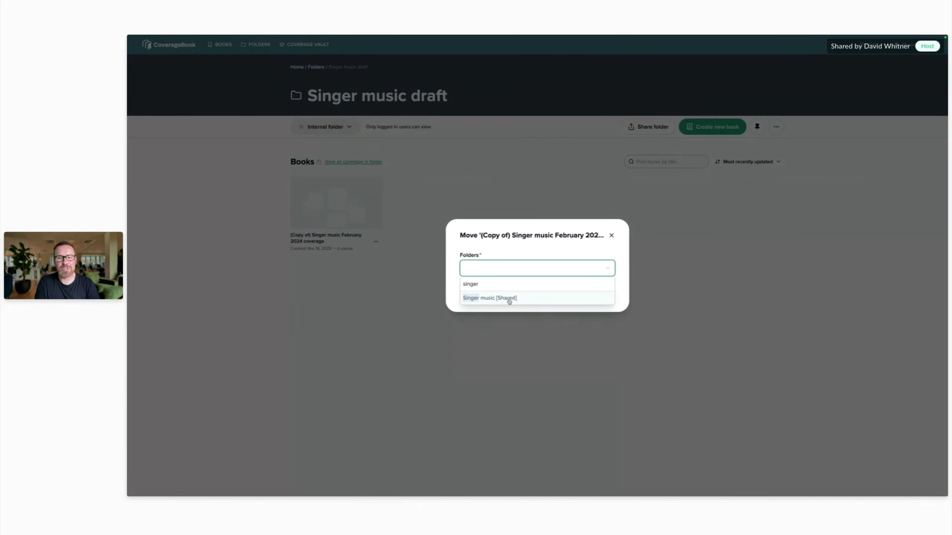
pyautogui.click(619, 283)
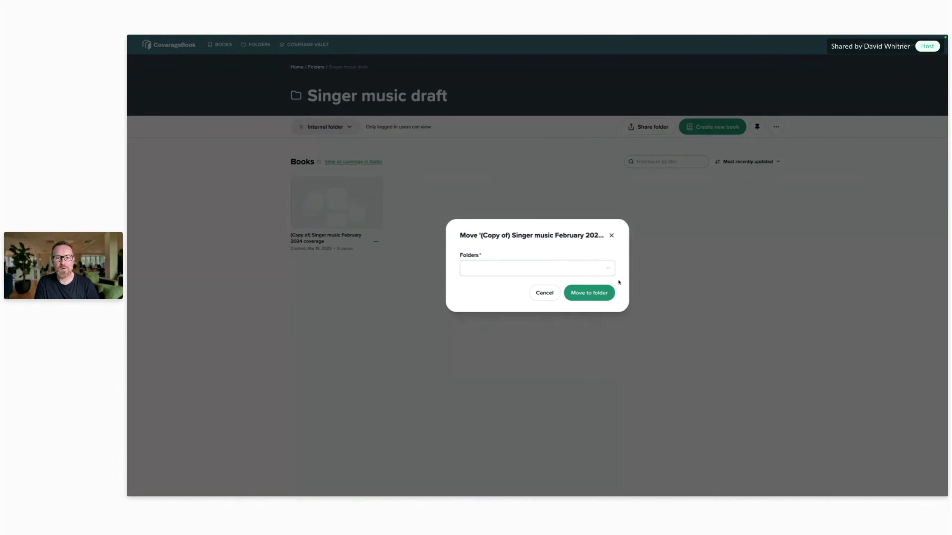
pyautogui.click(538, 296)
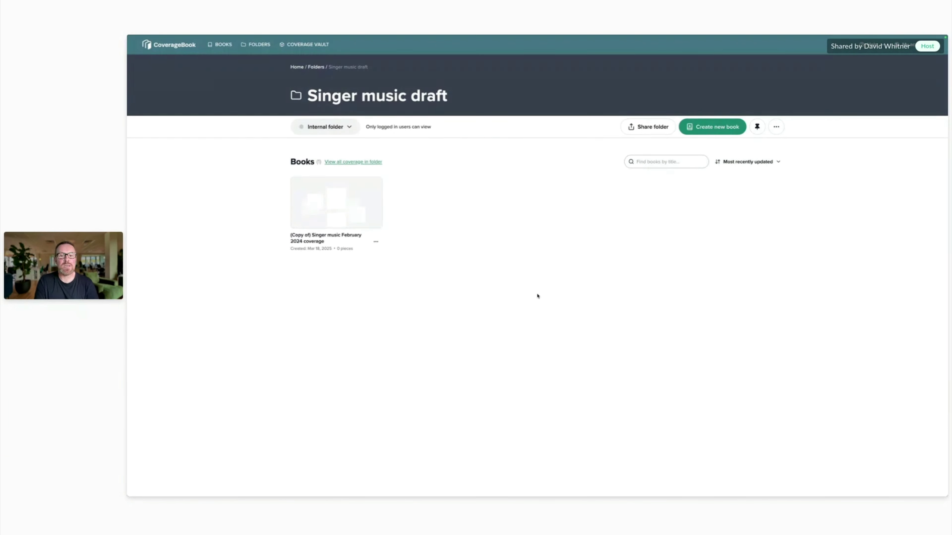
# Archive the copied Singer music February 2024 coverage book from the list of all books
pyautogui.click(224, 45)
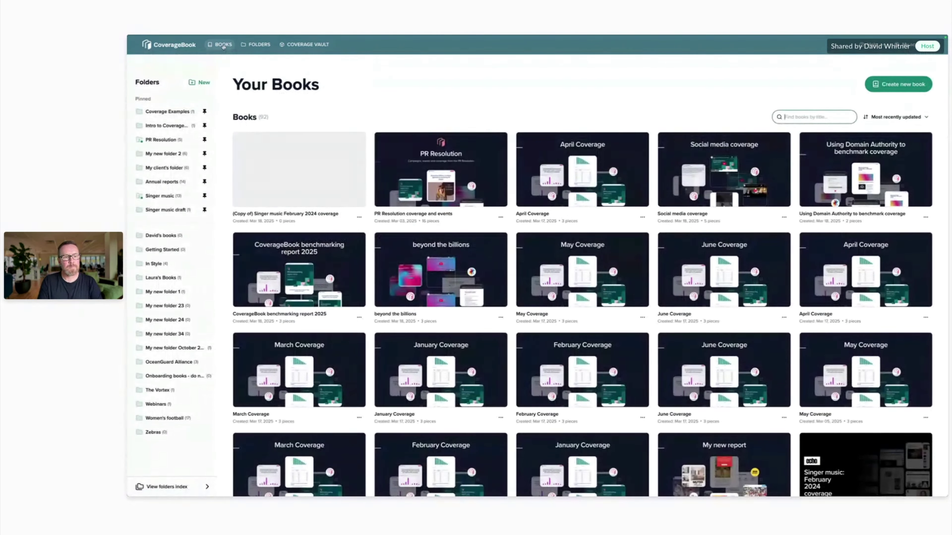
pyautogui.click(359, 217)
pyautogui.click(302, 304)
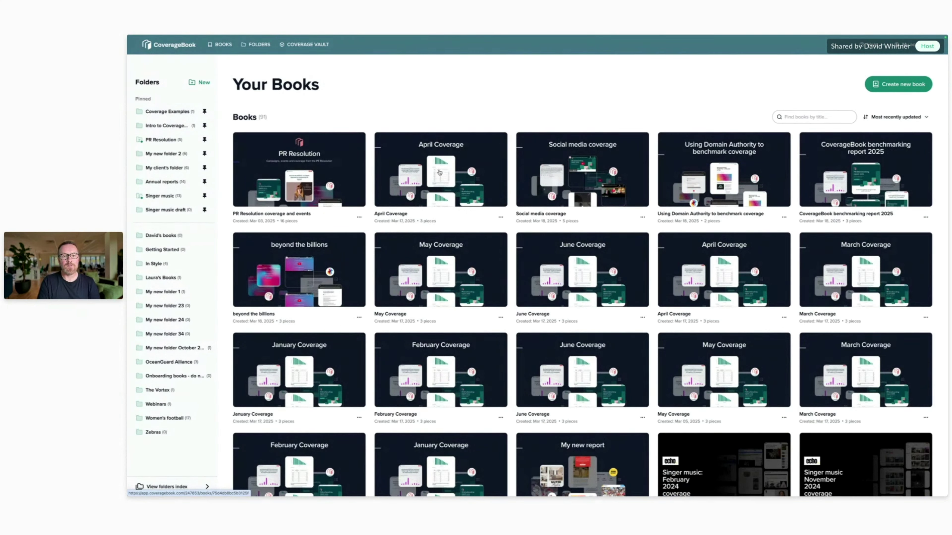
# Open the April Coverage book in My new folder 2 and rename it "(draft) April Coverage"
pyautogui.click(440, 173)
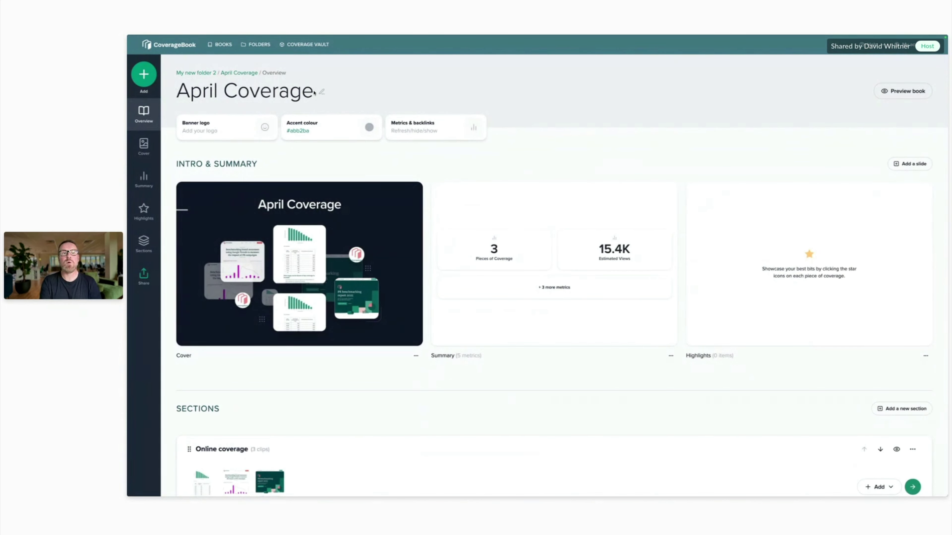
pyautogui.click(322, 93)
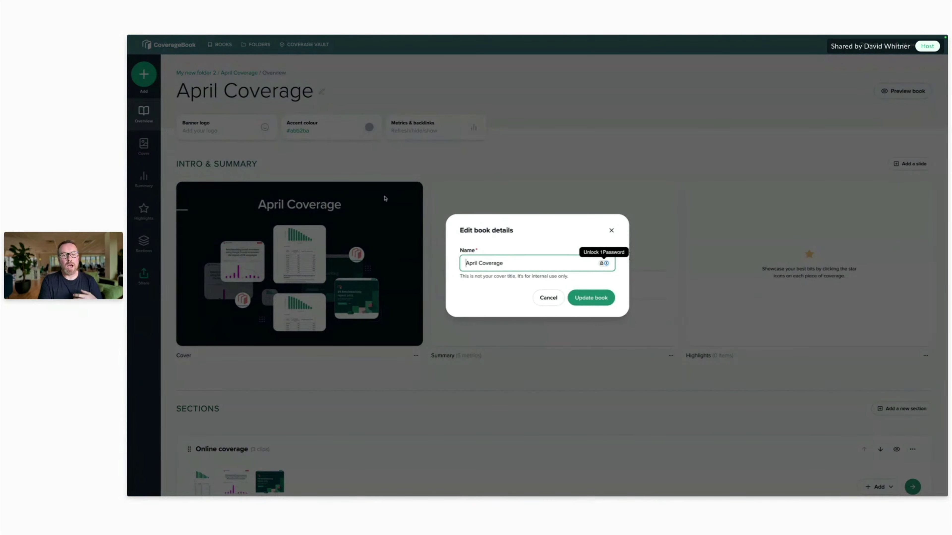
pyautogui.click(467, 263)
pyautogui.write('(dr')
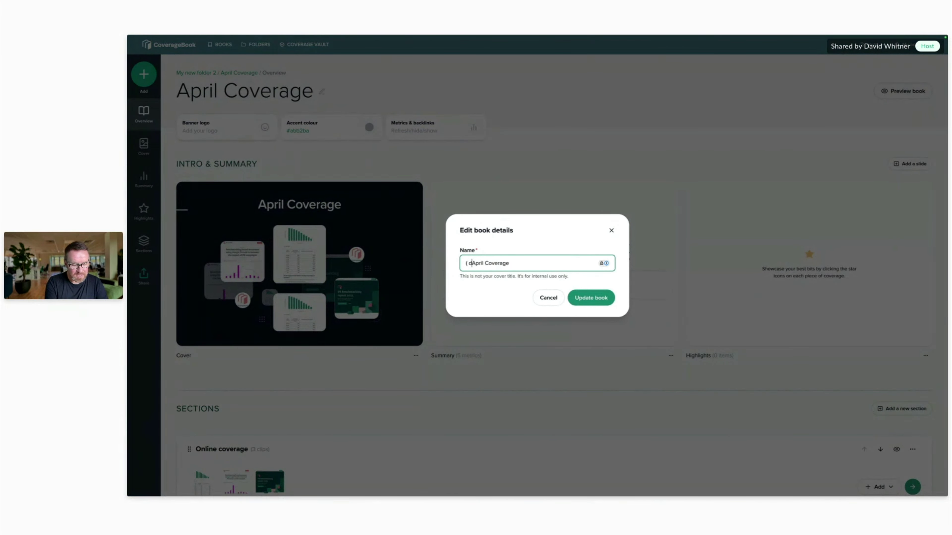
pyautogui.press('BackSpace')
pyautogui.press('BackSpace')
pyautogui.write('draft)')
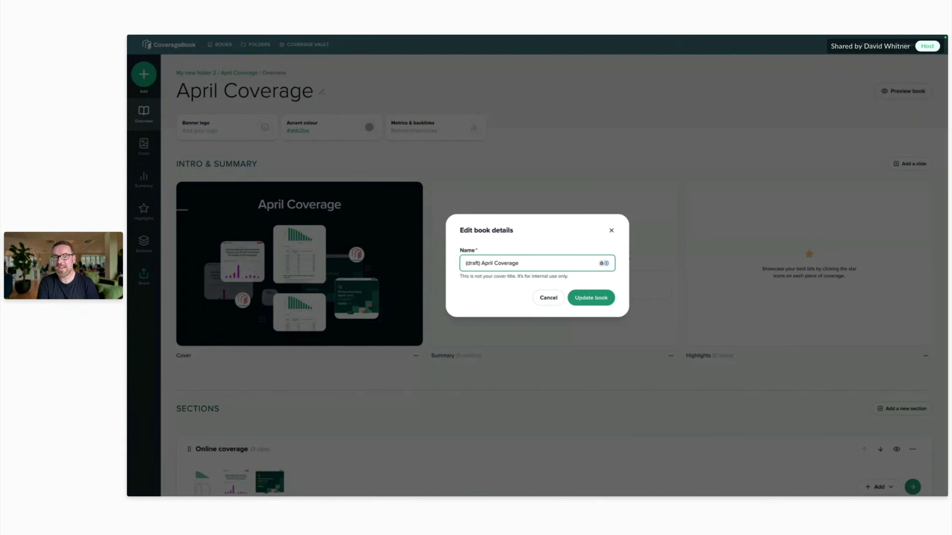
pyautogui.press('Return')
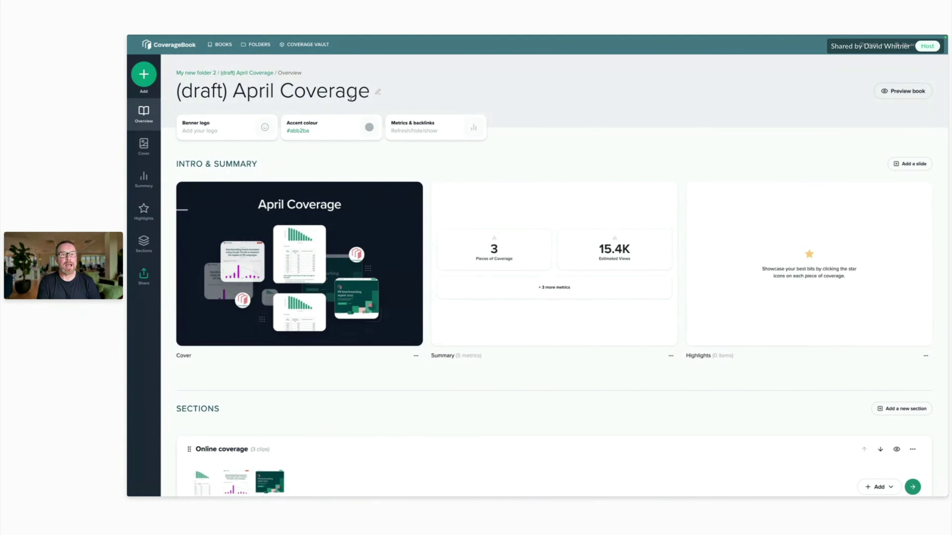
# Replace the draft prefix in the book's internal name so it reads "(final) April Coverage"
pyautogui.click(378, 91)
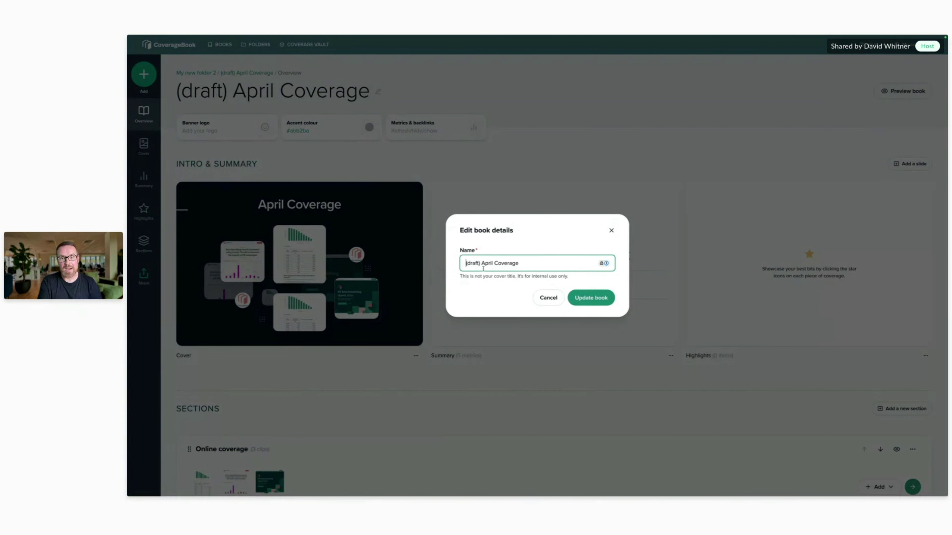
pyautogui.press('BackSpace')
pyautogui.press('BackSpace')
pyautogui.press('BackSpace')
pyautogui.press('BackSpace')
pyautogui.press('BackSpace')
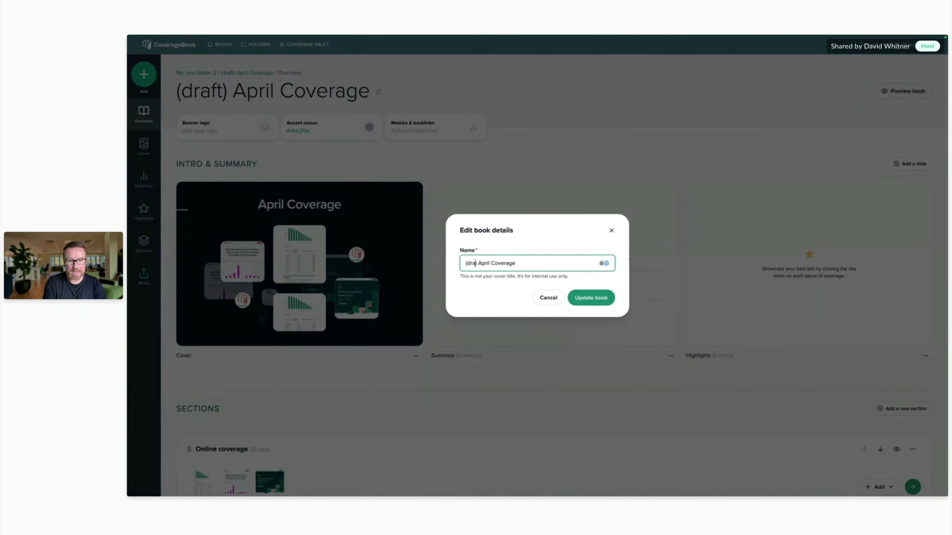
pyautogui.write('final')
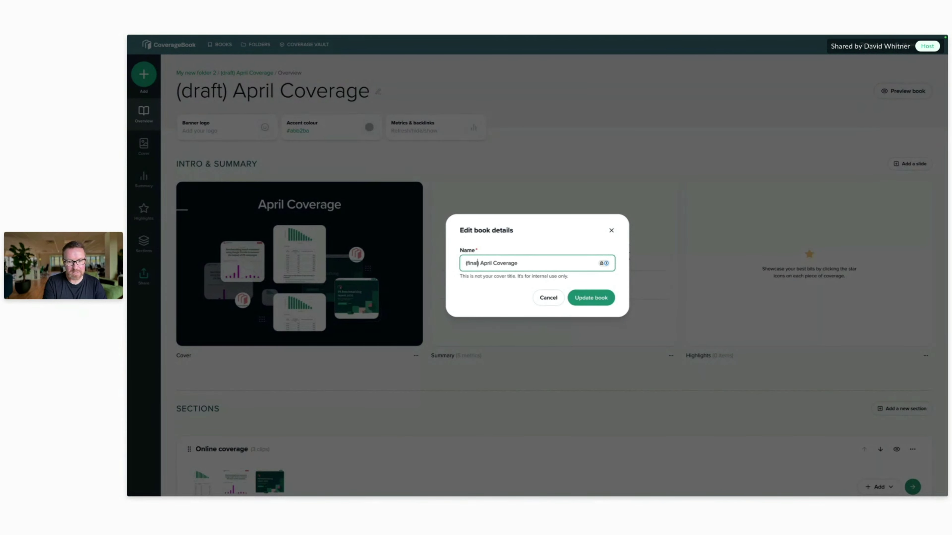
pyautogui.click(590, 299)
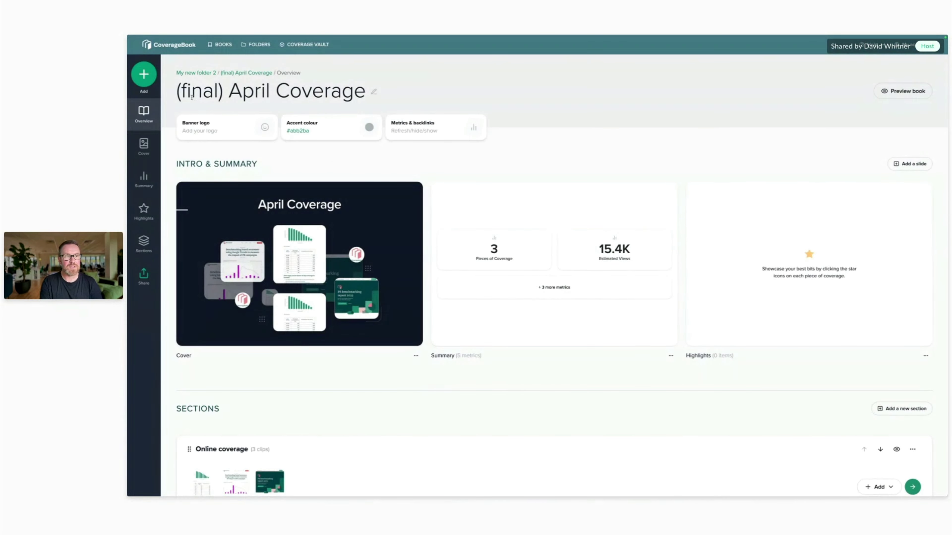
pyautogui.click(375, 92)
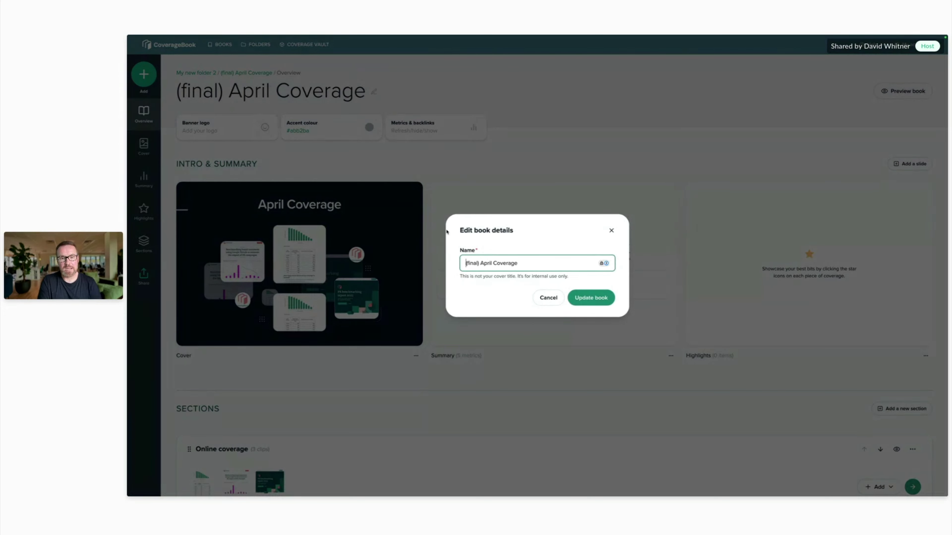
pyautogui.moveTo(481, 264); pyautogui.dragTo(457, 267)
pyautogui.press('BackSpace')
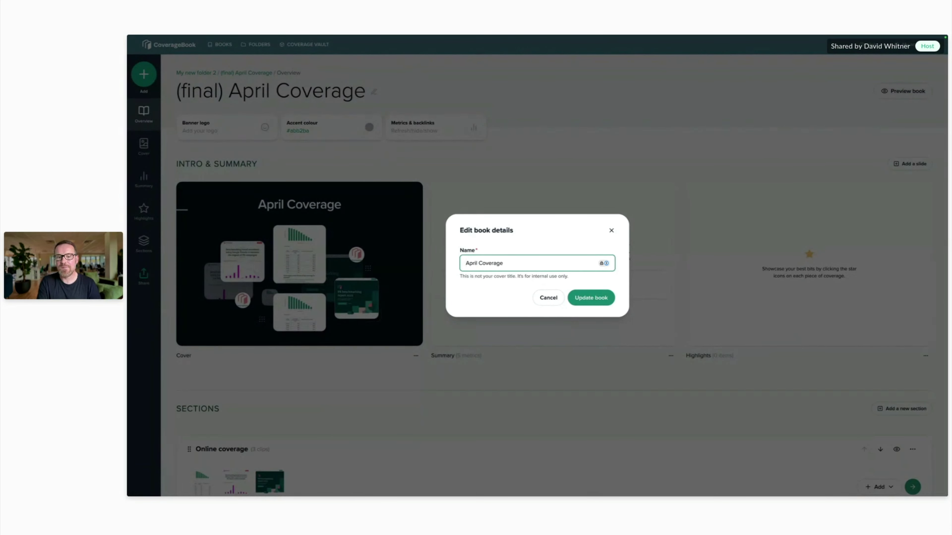
pyautogui.click(547, 298)
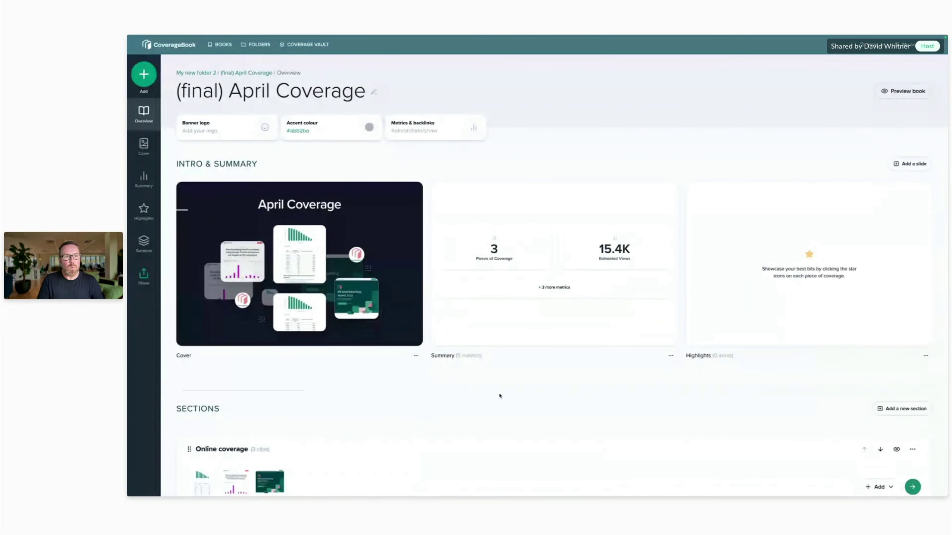
# Open the PR Resolution coverage and events book and examine its intro slides and coverage sections, including the hidden one
pyautogui.click(220, 45)
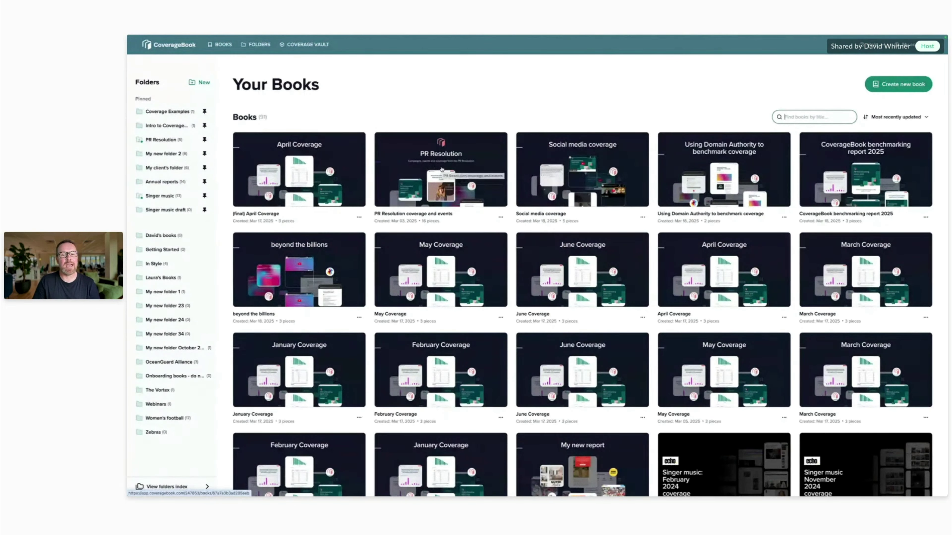
pyautogui.click(442, 169)
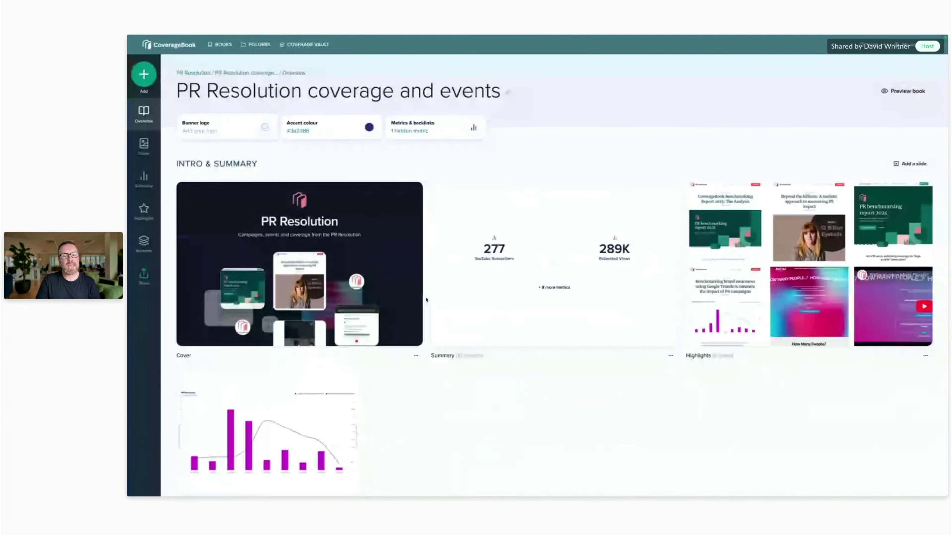
pyautogui.scroll(-9, 425, 401)
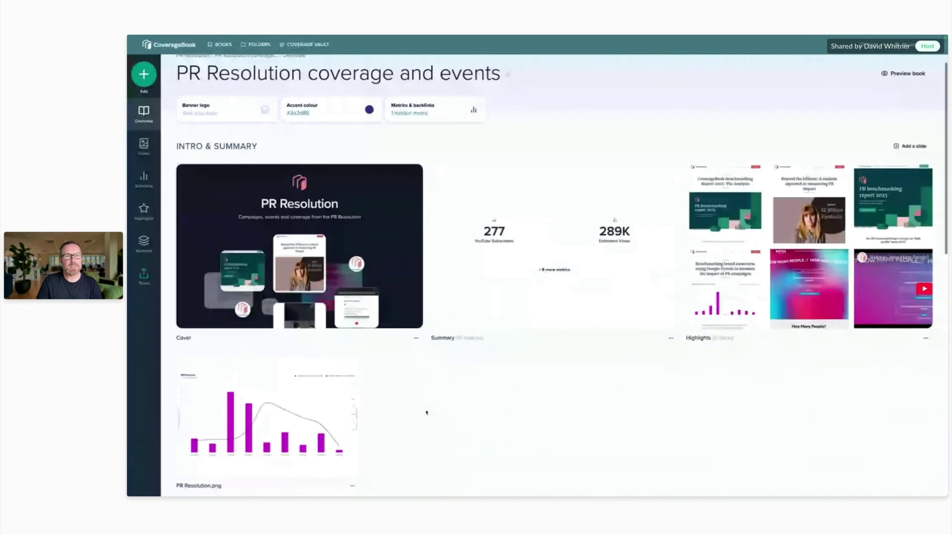
pyautogui.scroll(-4, 426, 411)
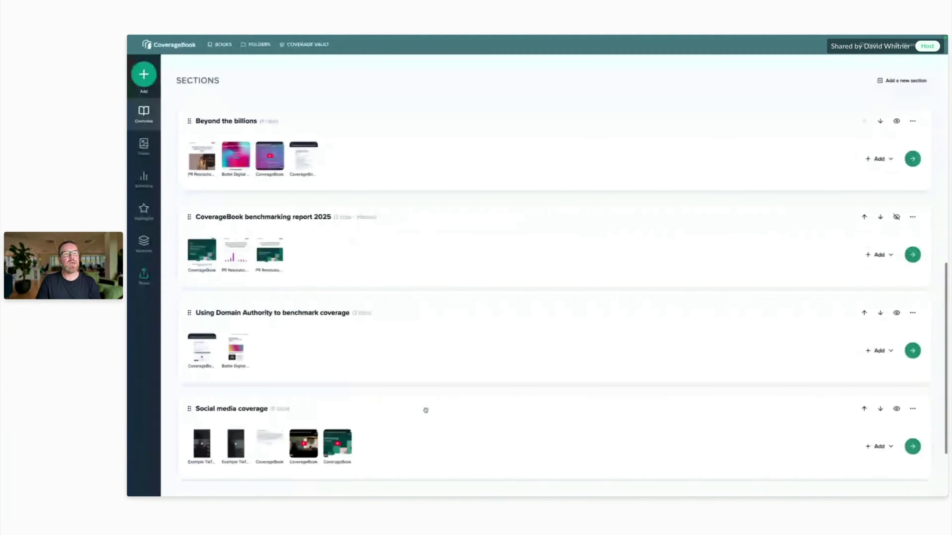
pyautogui.scroll(1, 425, 411)
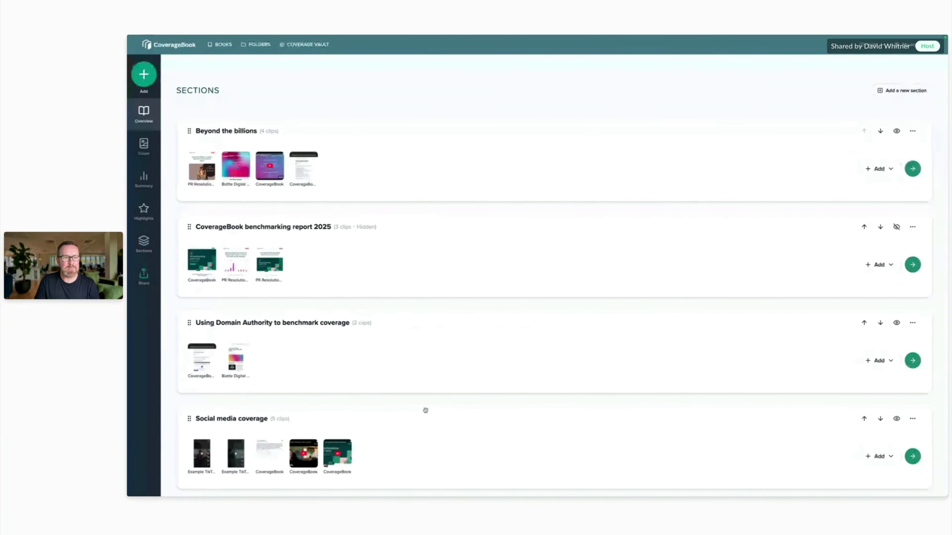
pyautogui.scroll(15, 323, 210)
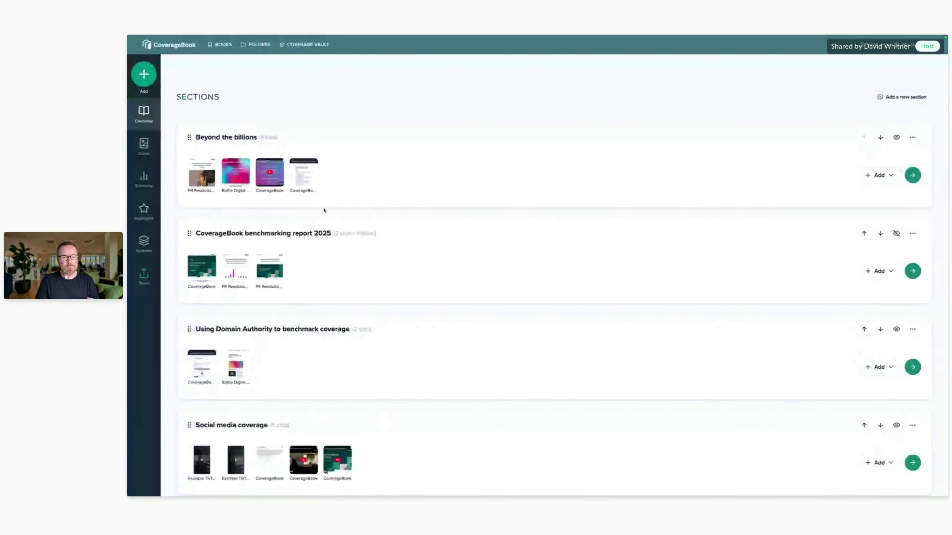
pyautogui.scroll(6, 323, 211)
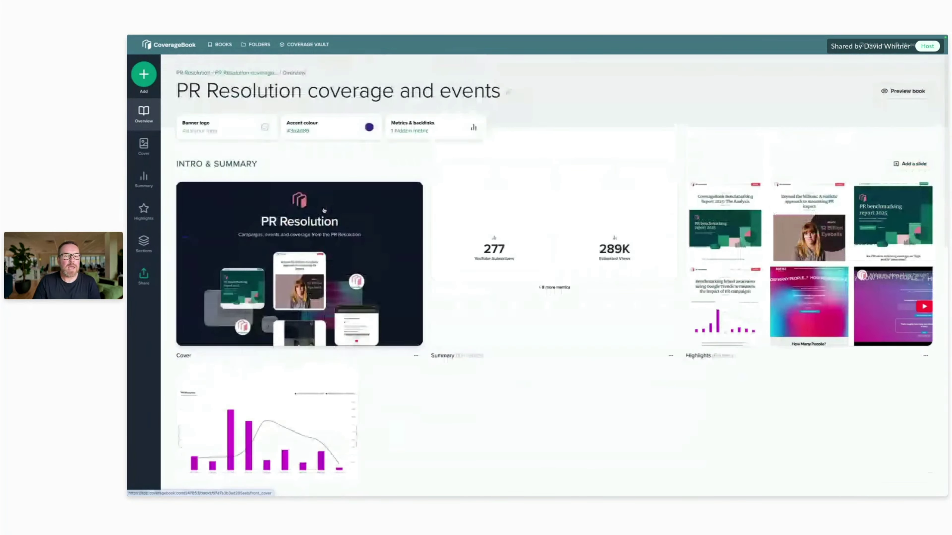
pyautogui.scroll(-16, 324, 211)
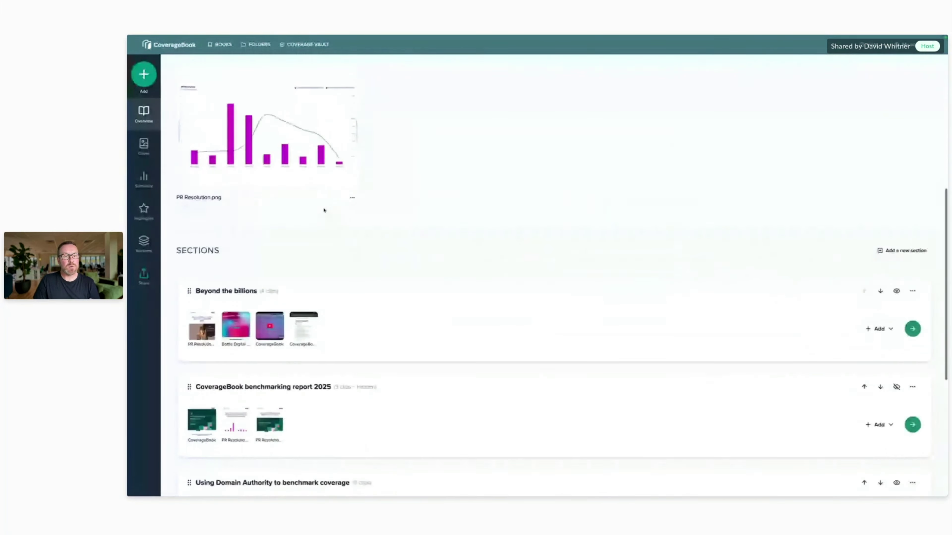
pyautogui.scroll(-6, 325, 210)
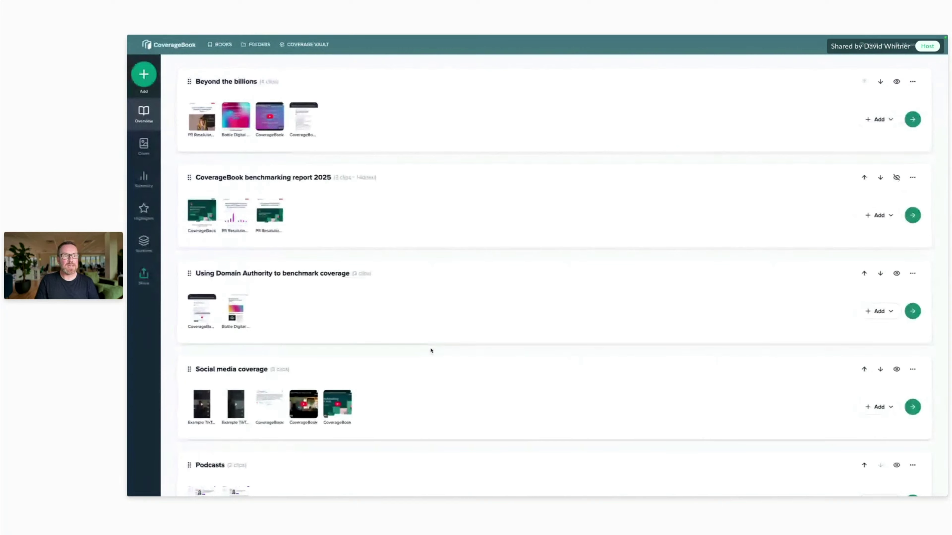
pyautogui.scroll(1, 431, 350)
pyautogui.scroll(5, 430, 350)
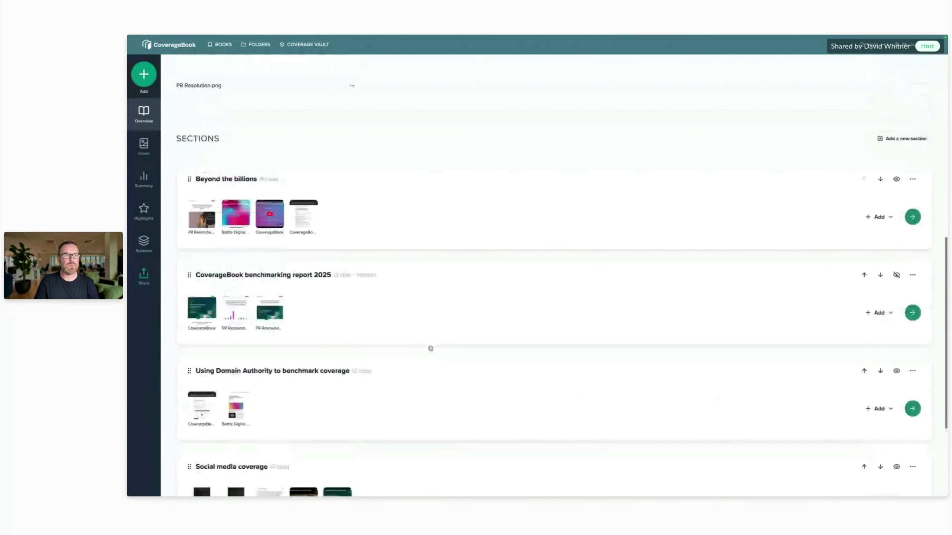
pyautogui.scroll(5, 431, 349)
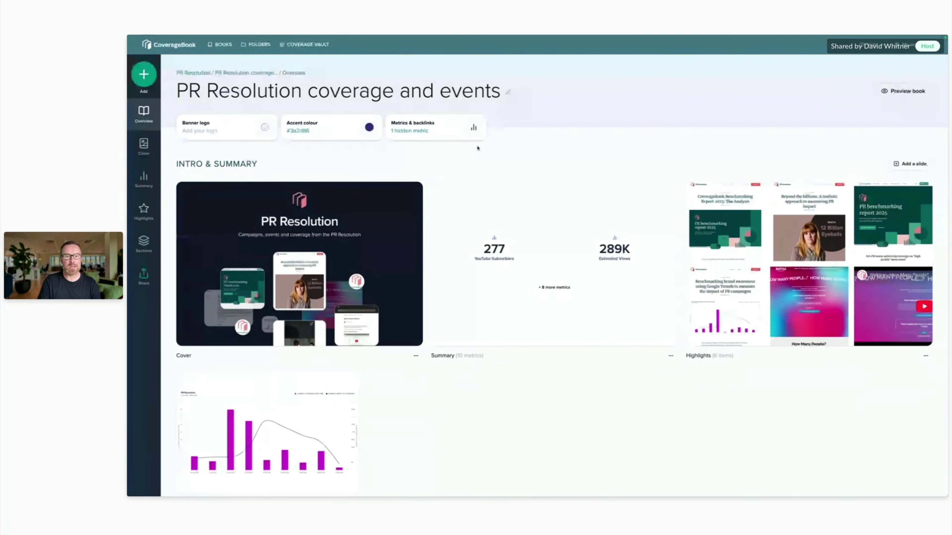
pyautogui.scroll(-10, 457, 388)
pyautogui.scroll(-3, 457, 386)
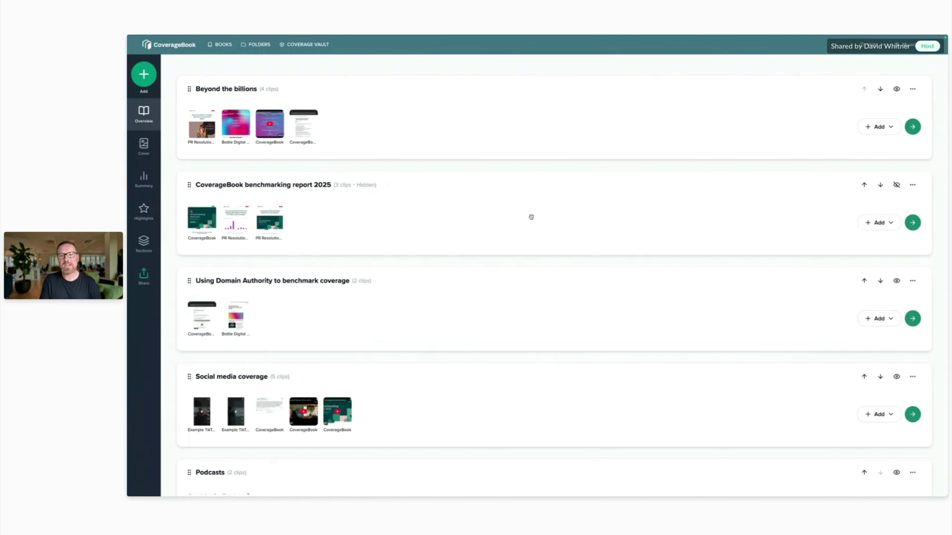
pyautogui.scroll(10, 401, 401)
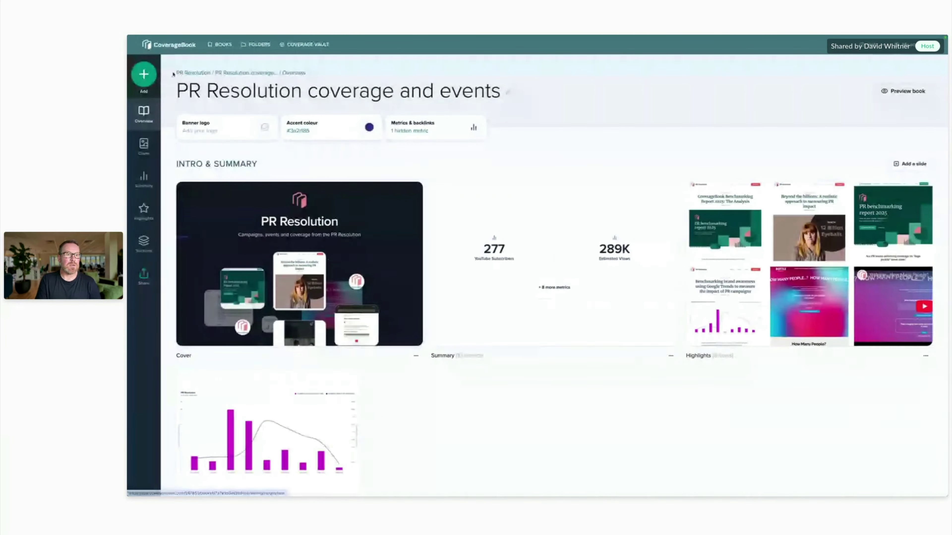
# Open the Using Domain Authority to benchmark coverage book from the PR Resolution folder
pyautogui.click(219, 45)
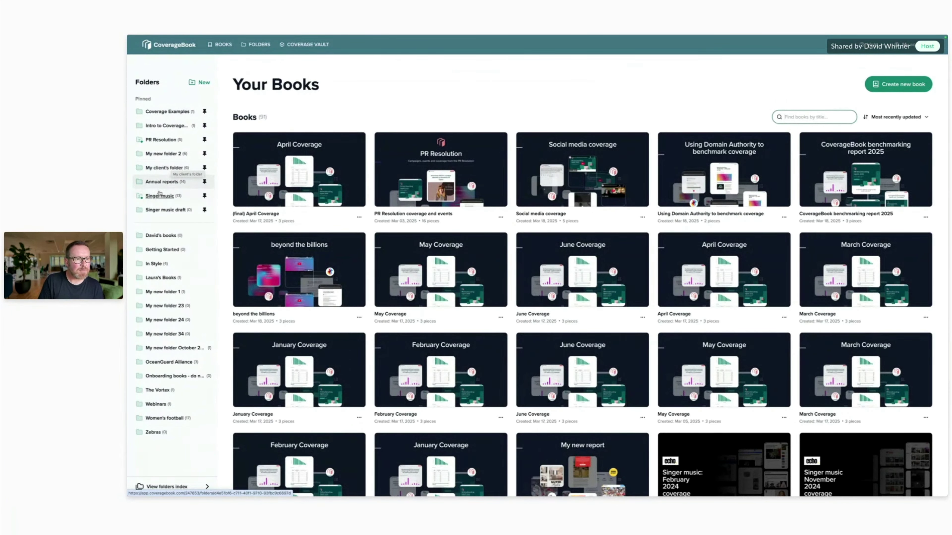
pyautogui.click(164, 140)
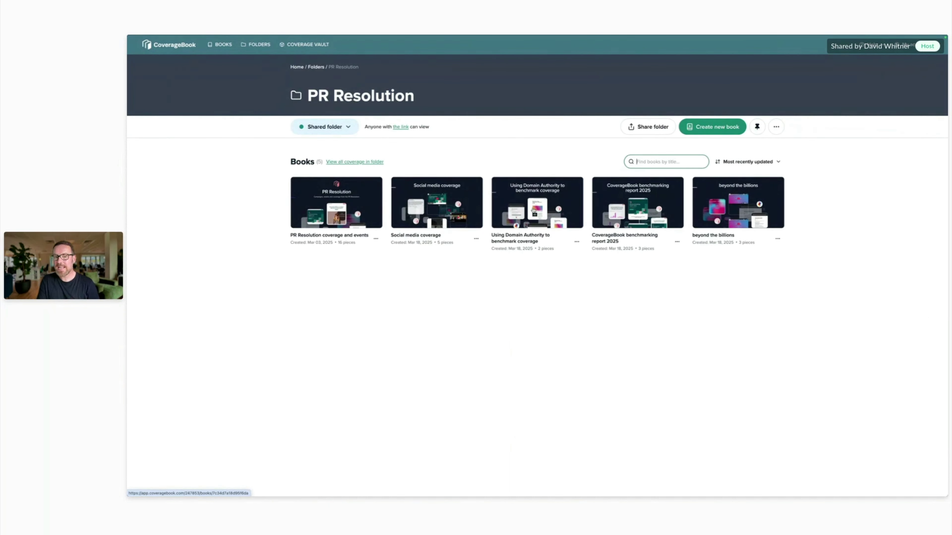
pyautogui.click(534, 206)
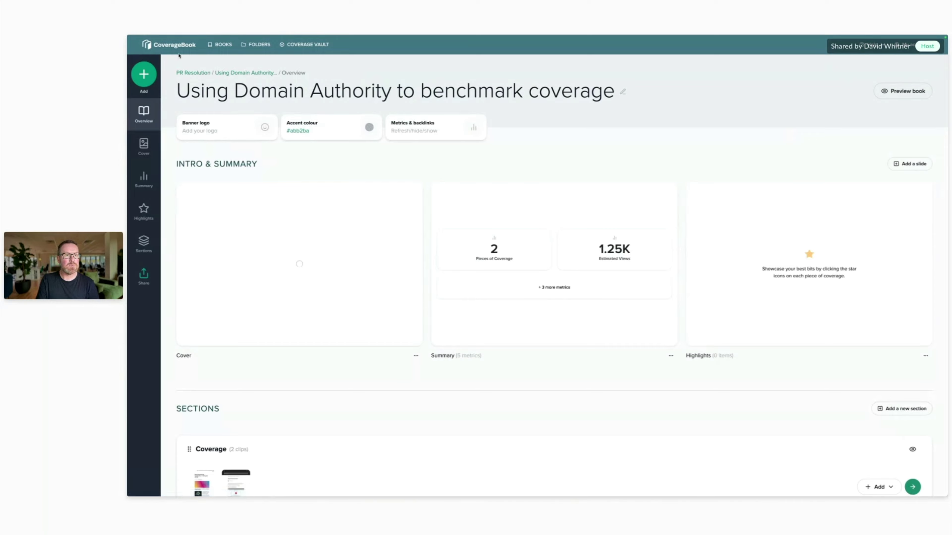
# Preview the shared PR Resolution folder and view its Using Domain Authority to benchmark coverage book as a reader would
pyautogui.click(220, 45)
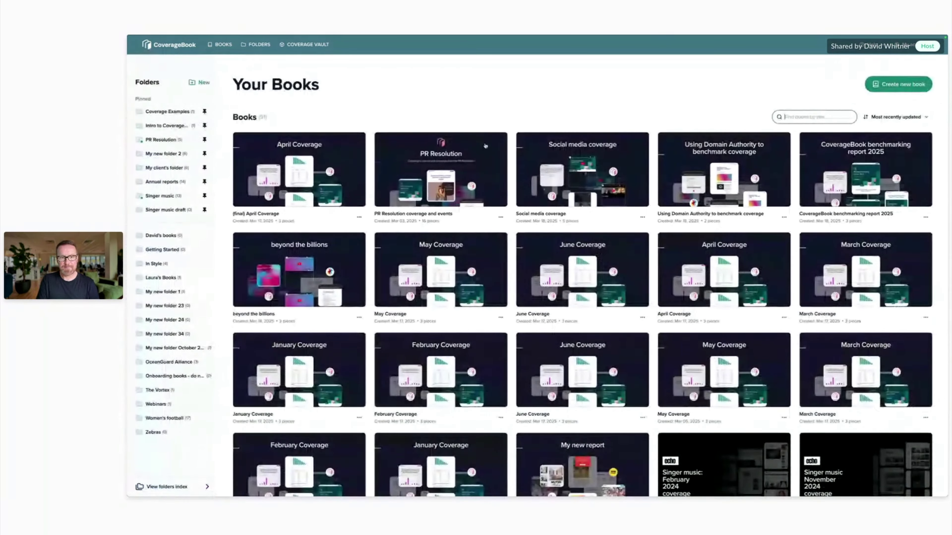
pyautogui.click(162, 140)
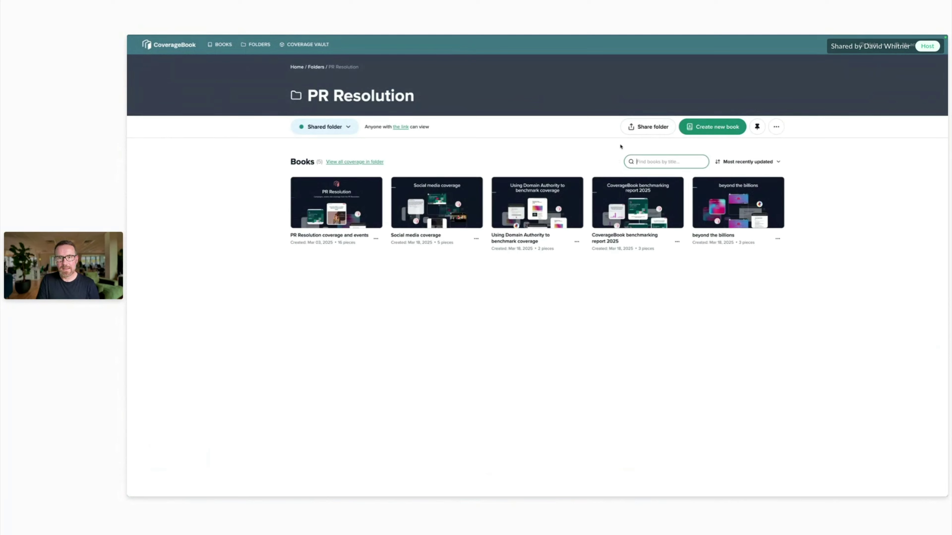
pyautogui.moveTo(637, 127); pyautogui.dragTo(562, 167)
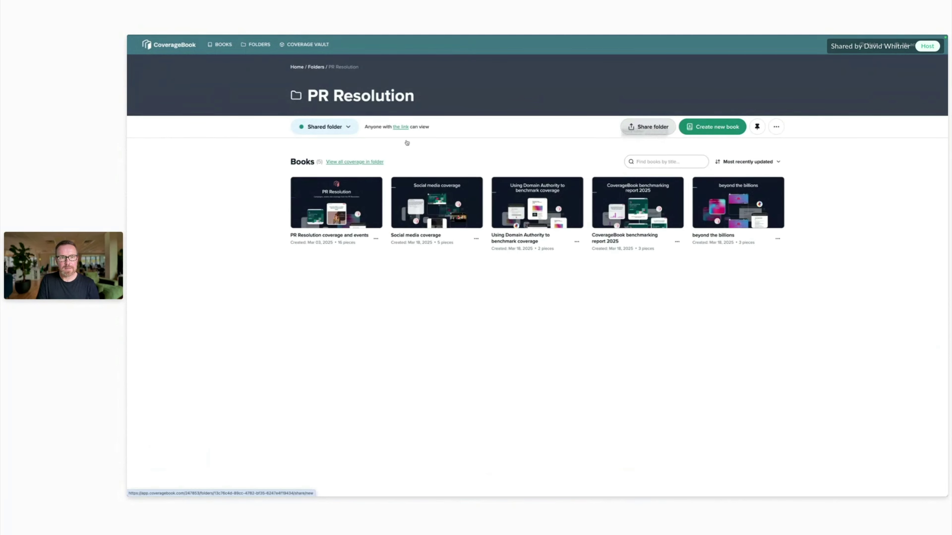
pyautogui.click(336, 132)
pyautogui.click(372, 171)
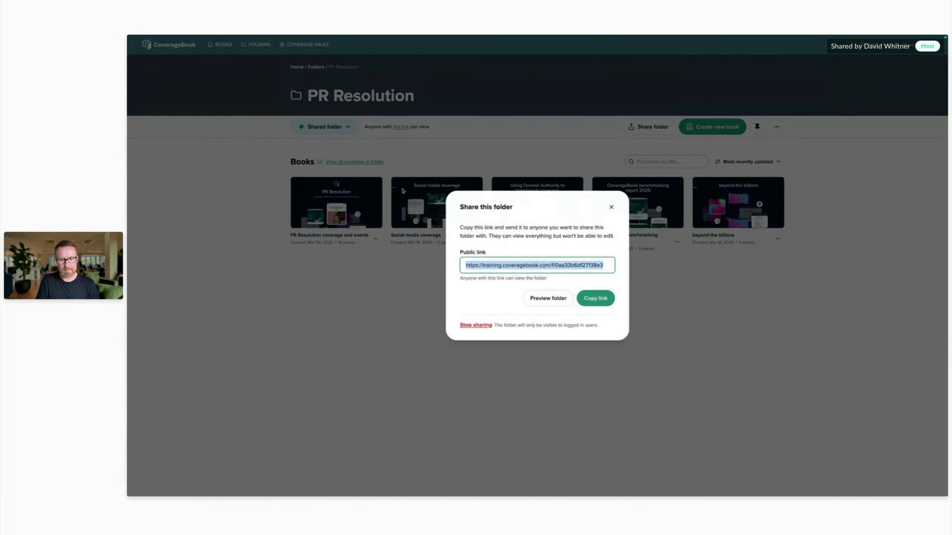
pyautogui.click(545, 297)
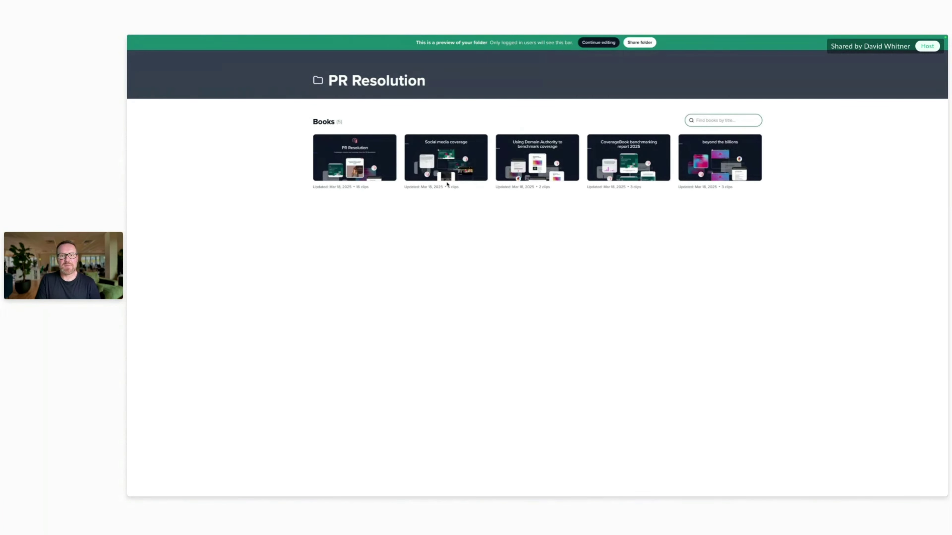
pyautogui.click(537, 157)
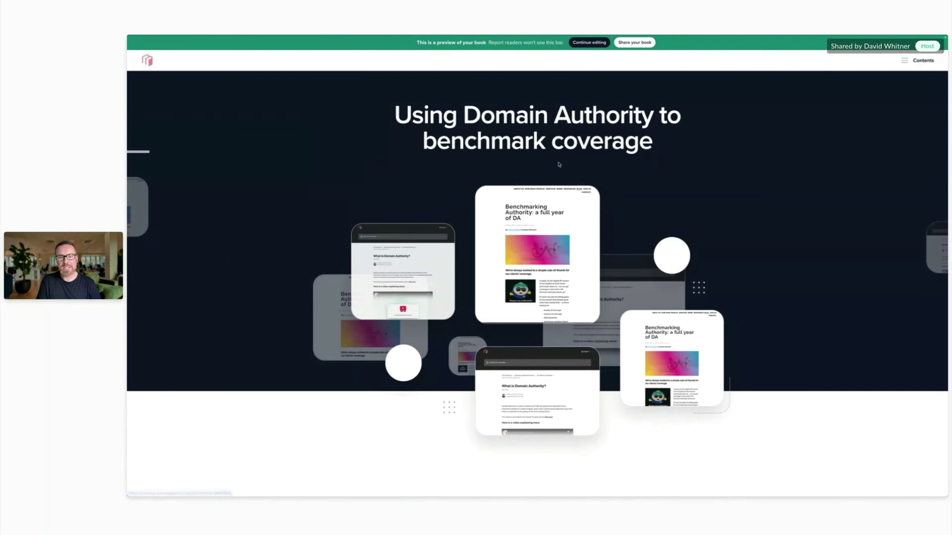
pyautogui.scroll(-5, 507, 284)
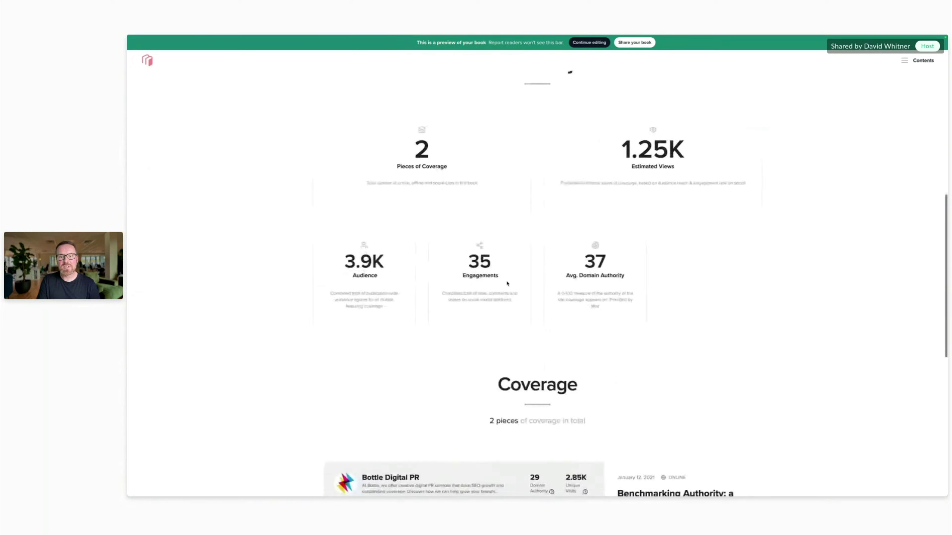
# Leave the book preview, return to the PR Resolution folder, and close its sharing dialog
pyautogui.scroll(10, 507, 284)
pyautogui.scroll(3, 507, 284)
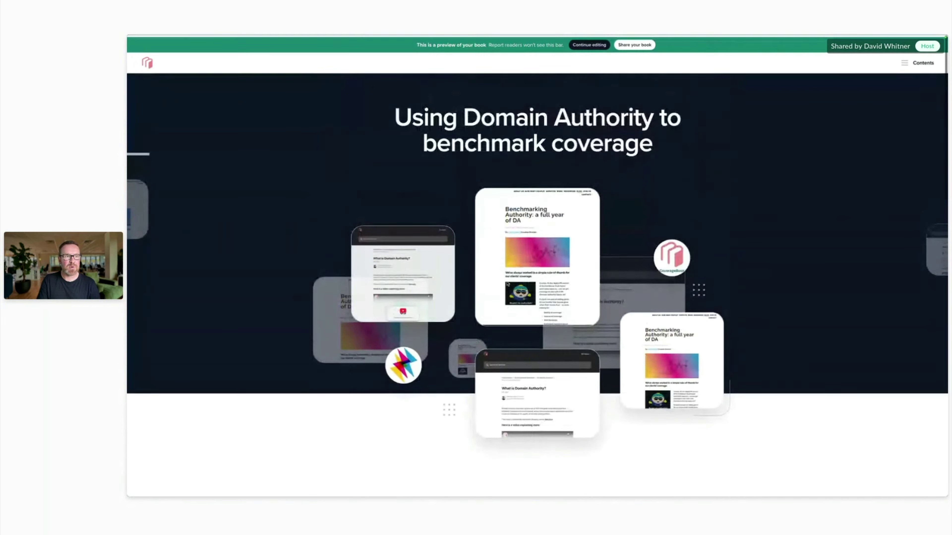
pyautogui.moveTo(222, 37)
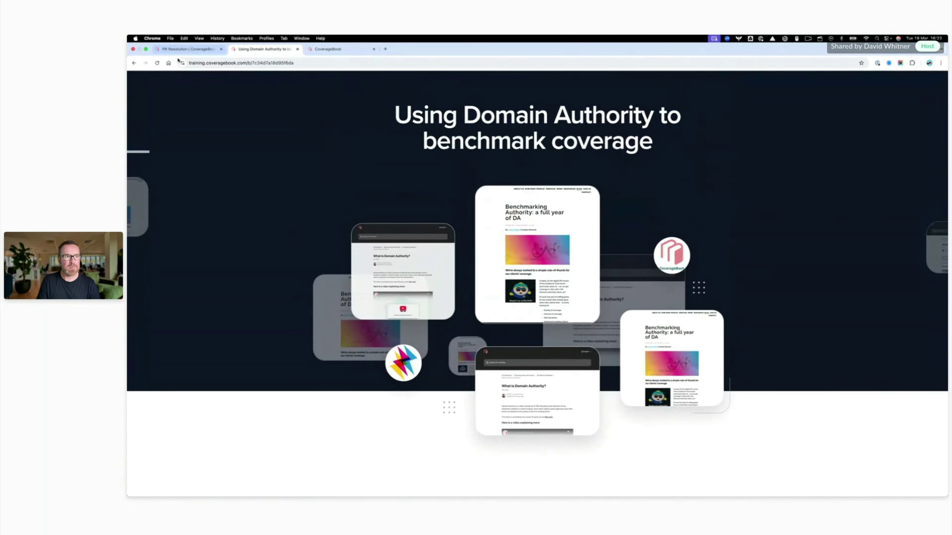
pyautogui.click(189, 49)
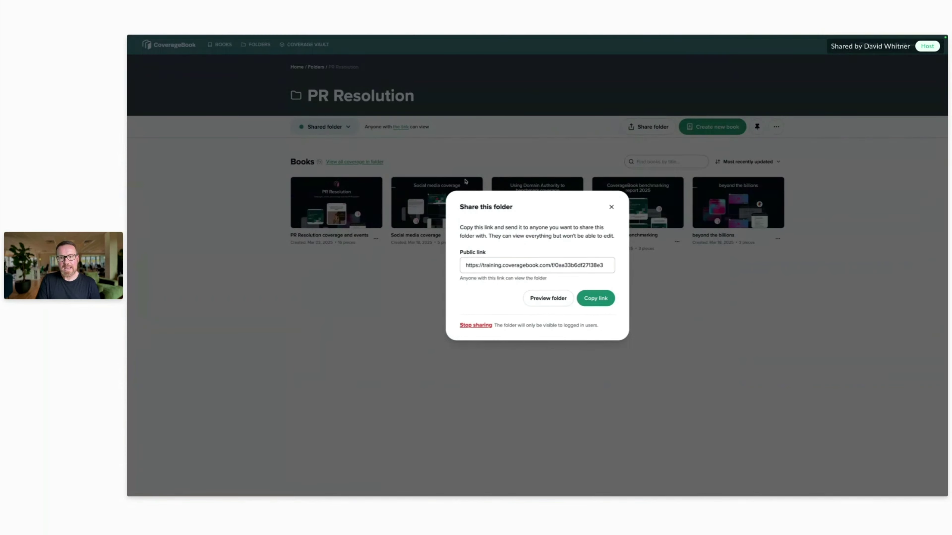
pyautogui.click(610, 208)
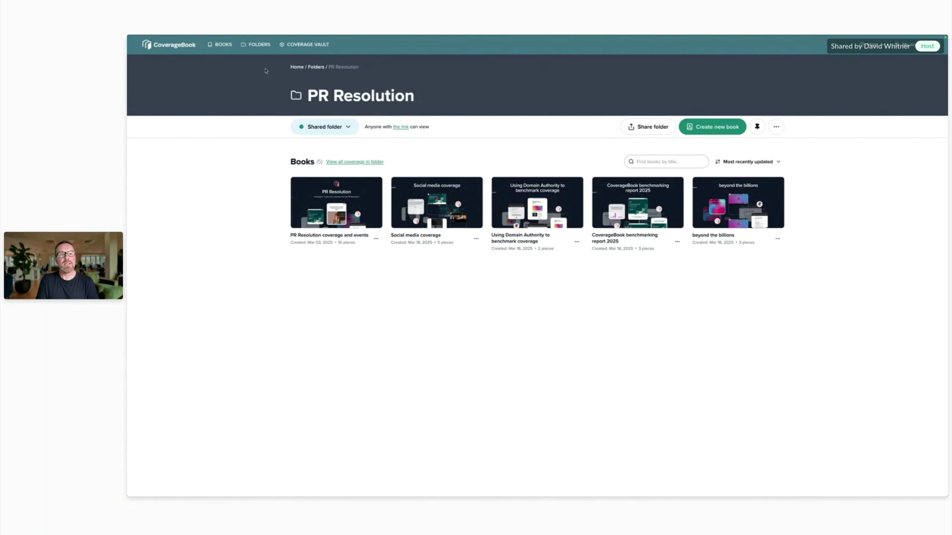
# Open the Coverage Vault and search its book filter for "jan" and "fina", clearing each search term
pyautogui.click(315, 45)
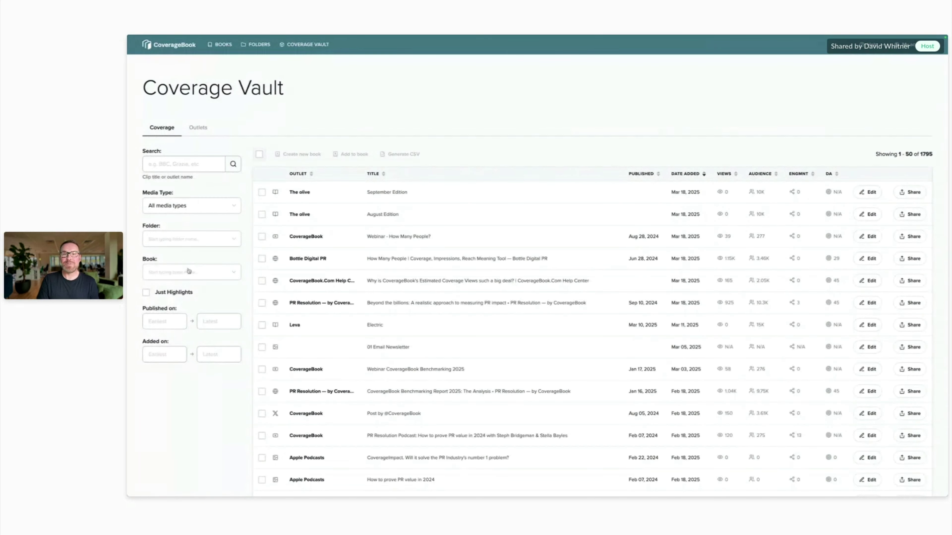
pyautogui.click(176, 276)
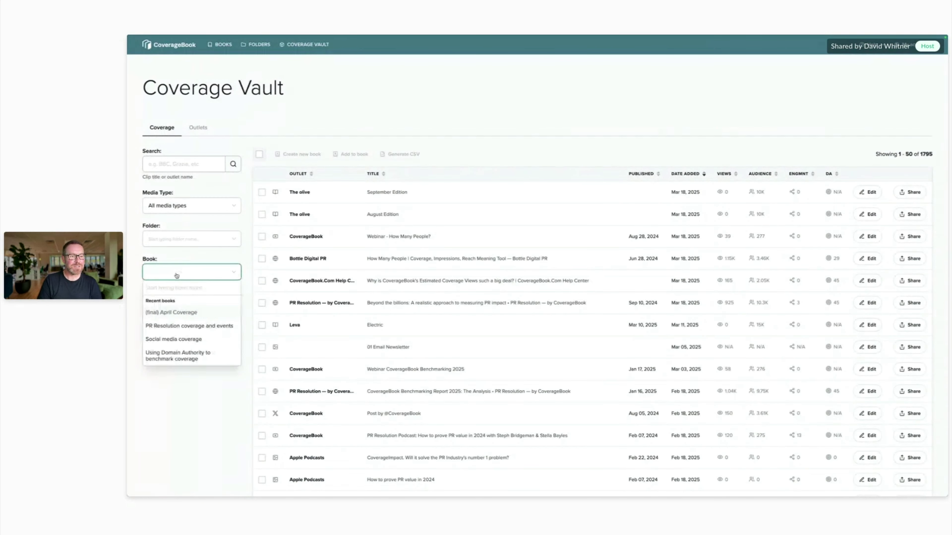
pyautogui.write('jan')
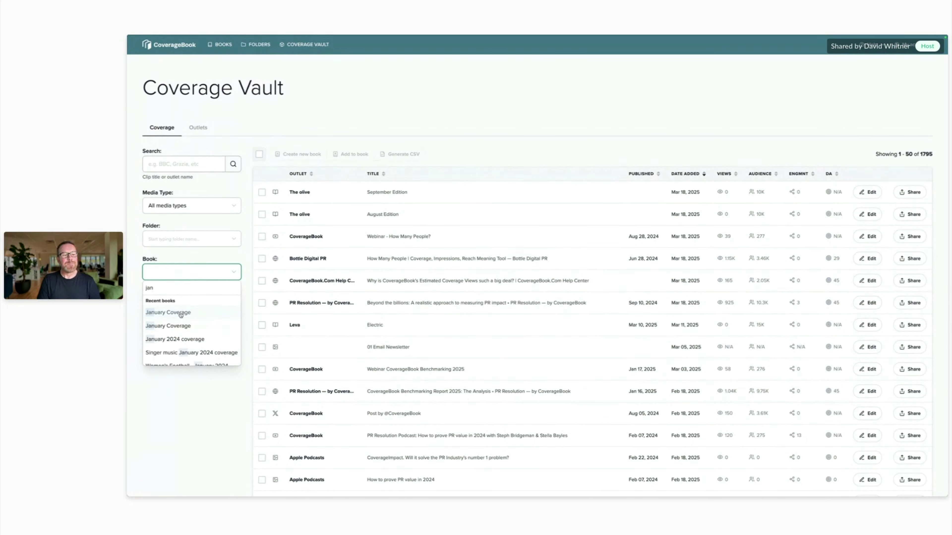
pyautogui.press('BackSpace')
pyautogui.press('BackSpace')
pyautogui.press('BackSpace')
pyautogui.write('fina')
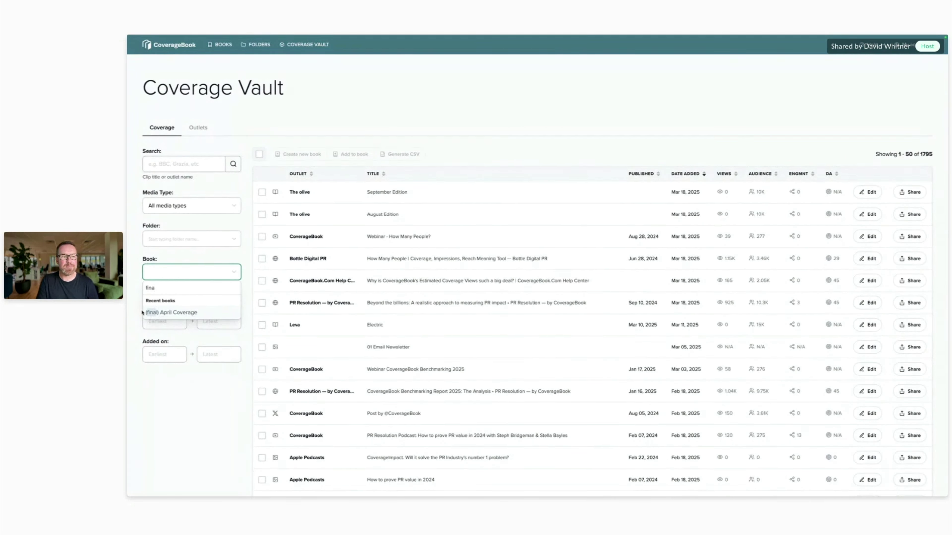
pyautogui.moveTo(161, 288); pyautogui.dragTo(139, 292)
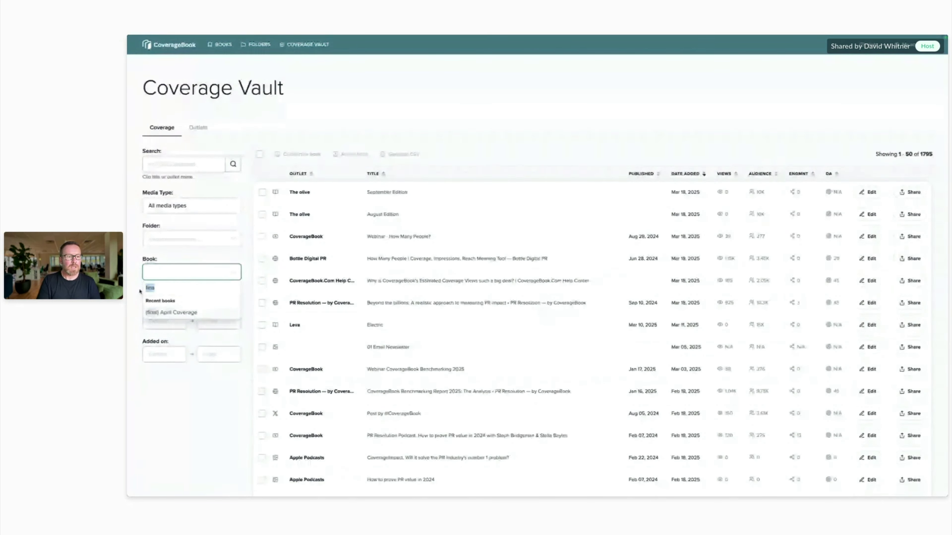
pyautogui.press('BackSpace')
# Filter the vault coverage by the folder My new folder 2 and browse the books offered for it
pyautogui.click(158, 243)
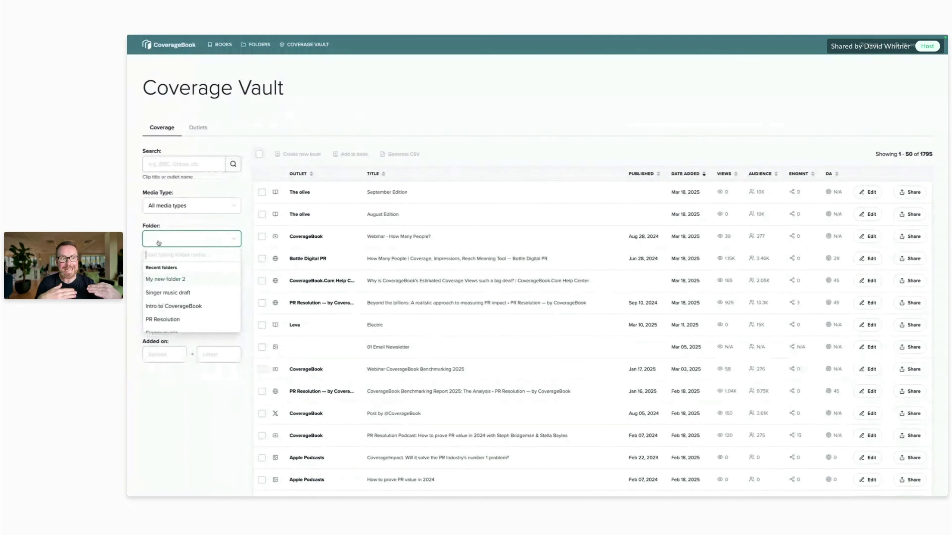
pyautogui.click(167, 280)
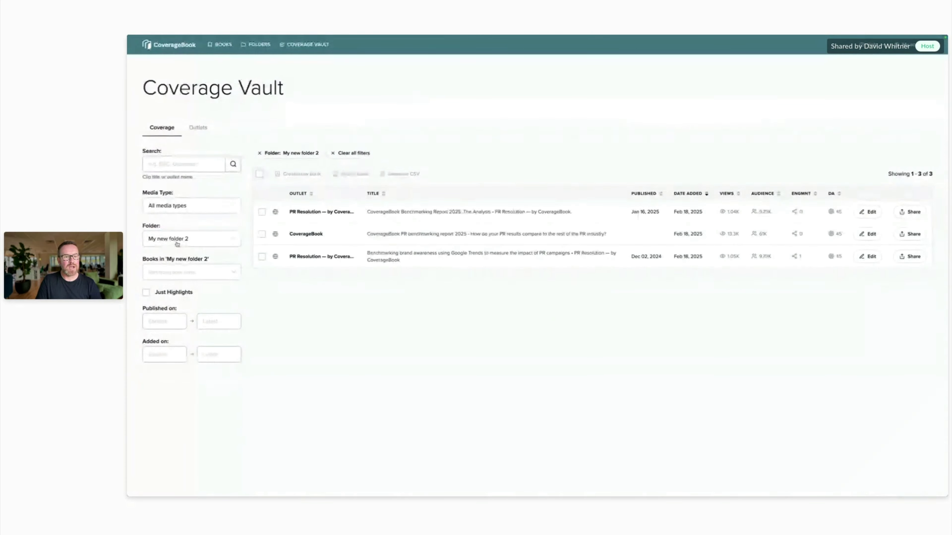
pyautogui.click(162, 273)
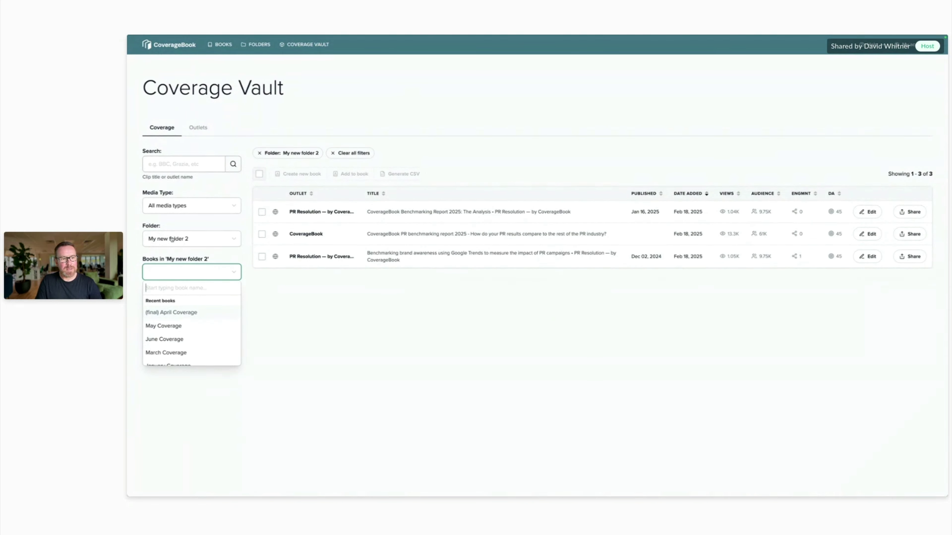
pyautogui.scroll(-1, 201, 342)
pyautogui.scroll(1, 202, 341)
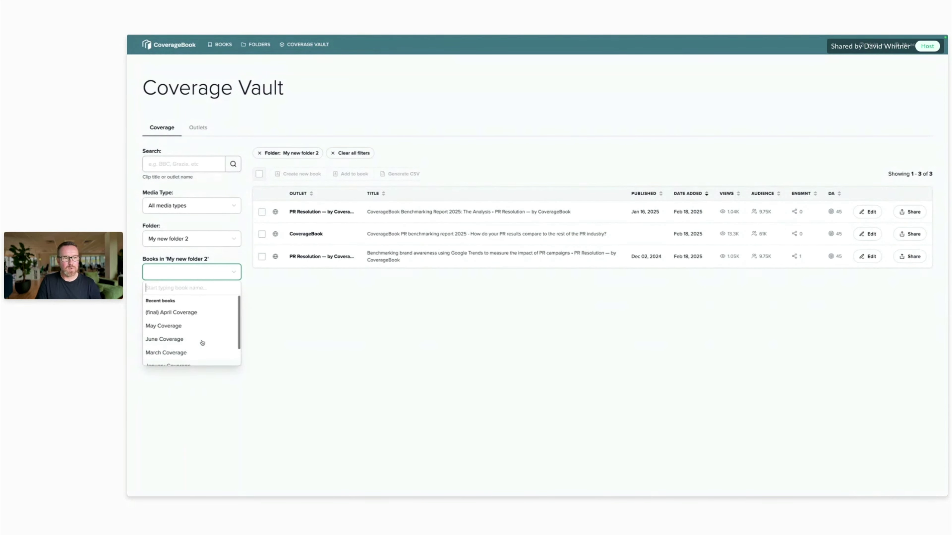
# Filter the vault to the PR Resolution folder, its PR Resolution coverage and events book, and the CoverageBook benchmarking report 2025 section
pyautogui.click(204, 242)
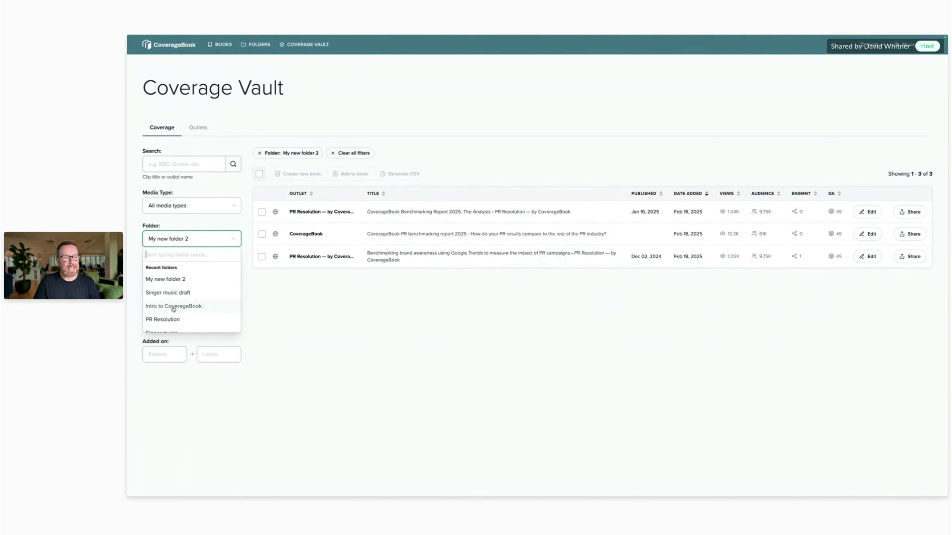
pyautogui.click(170, 319)
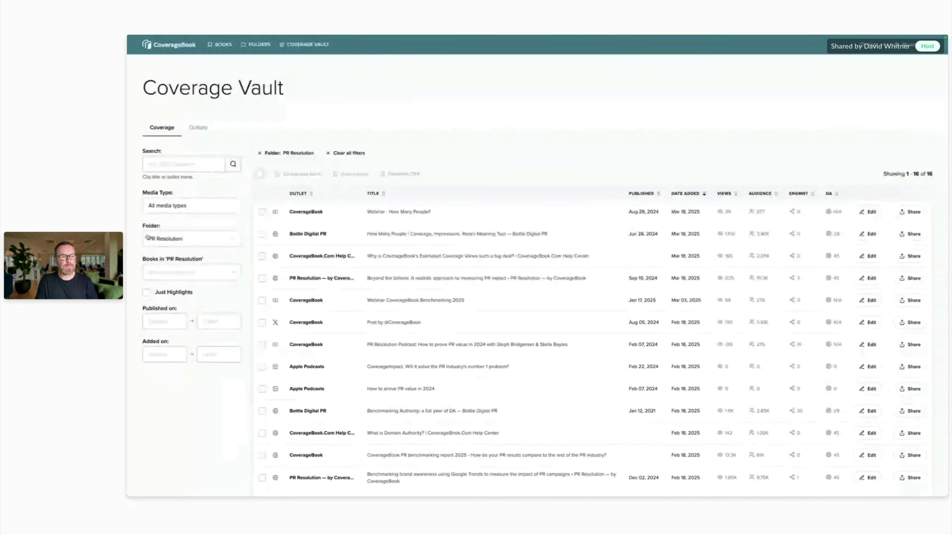
pyautogui.click(168, 271)
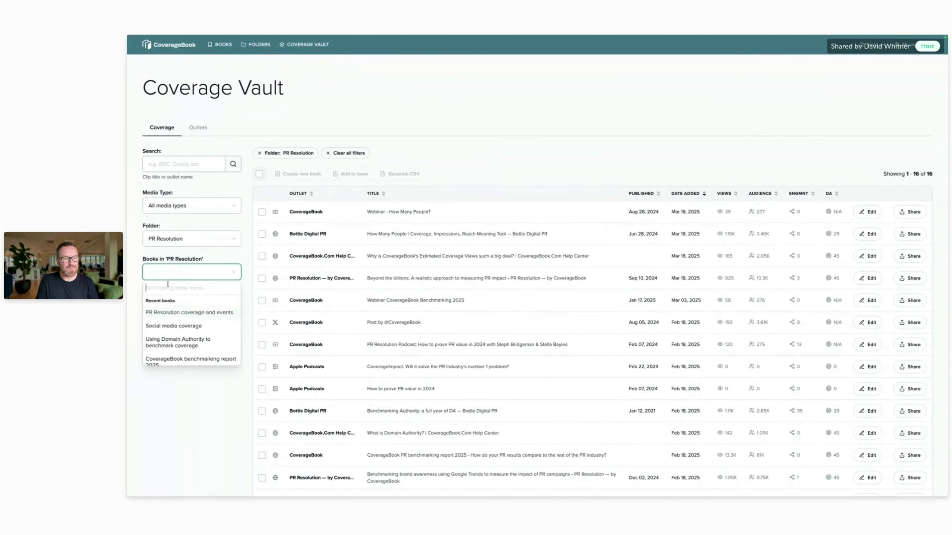
pyautogui.click(170, 313)
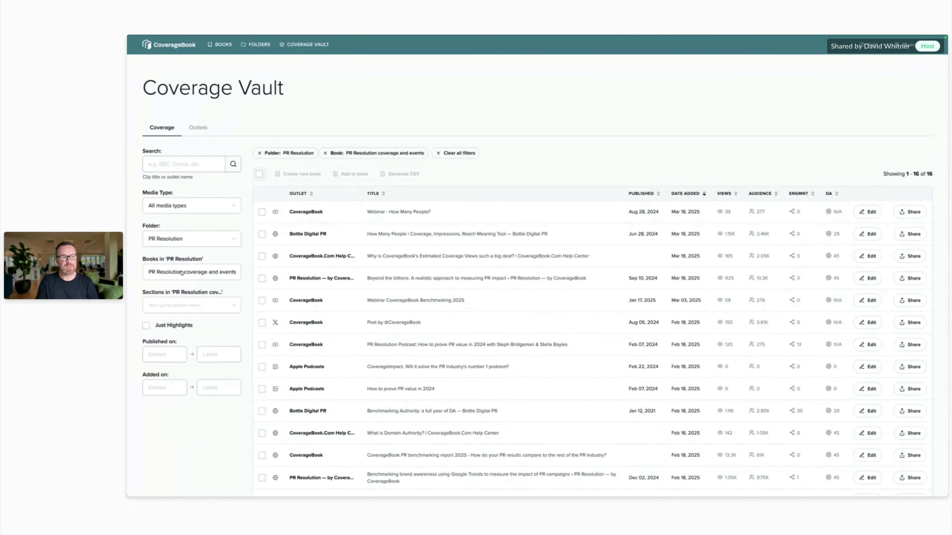
pyautogui.click(170, 307)
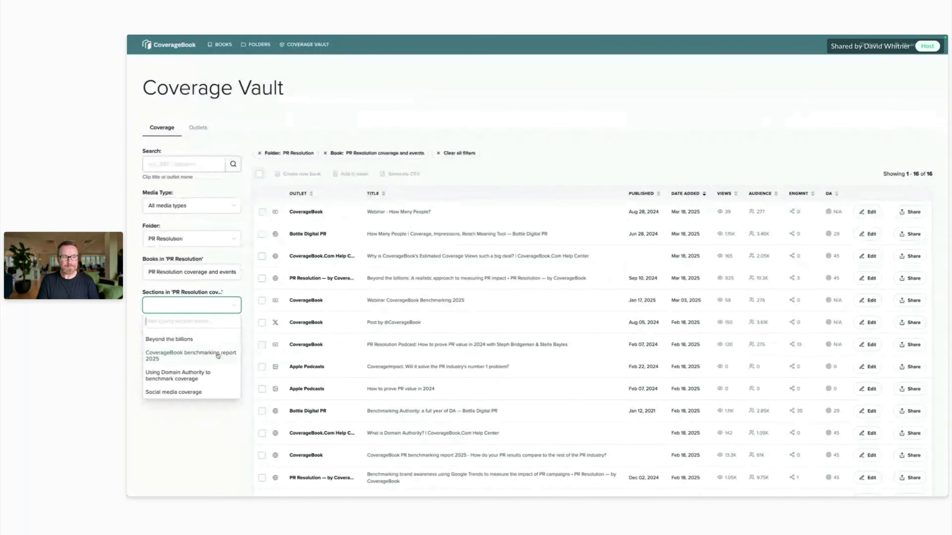
pyautogui.click(159, 355)
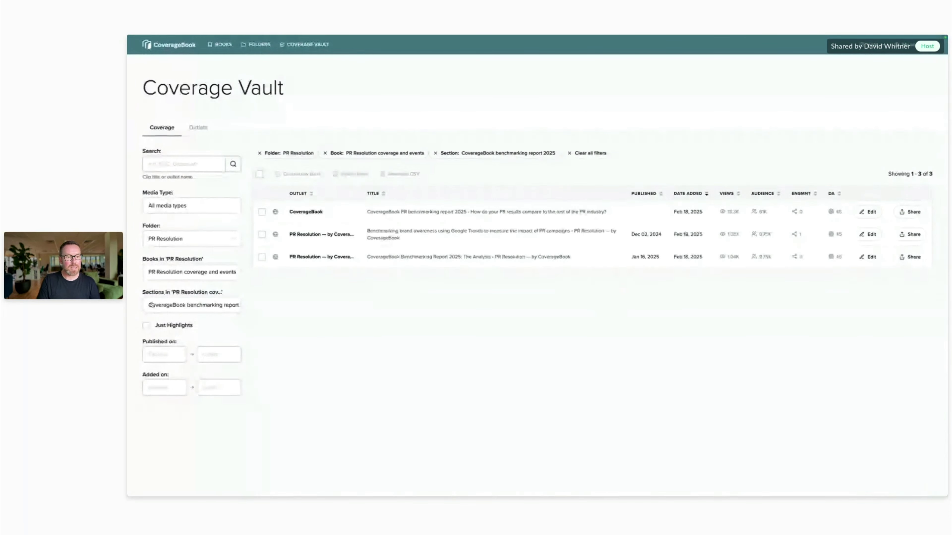
# Create a book named "PR Resolution Benchmarking" in the PR Resolution folder from all the filtered coverage, keeping the section name Coverage
pyautogui.click(259, 174)
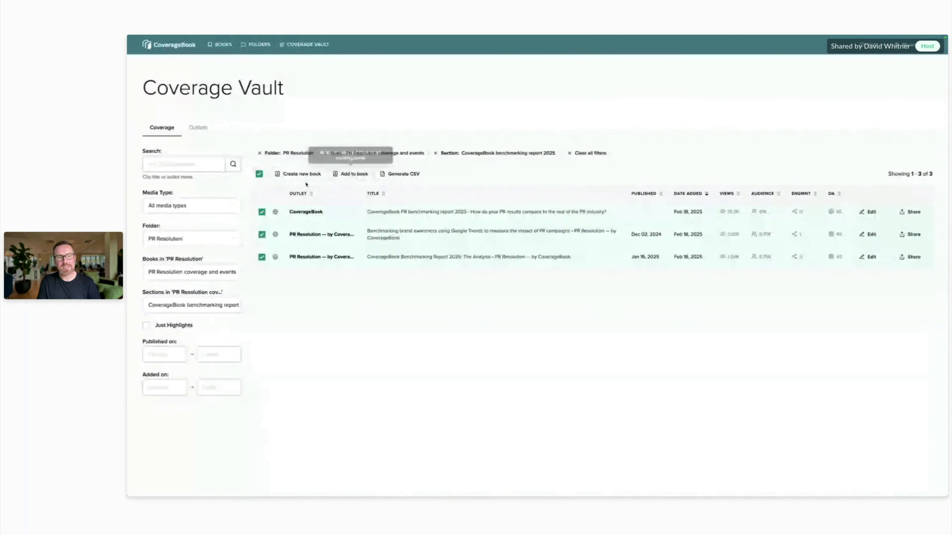
pyautogui.click(302, 175)
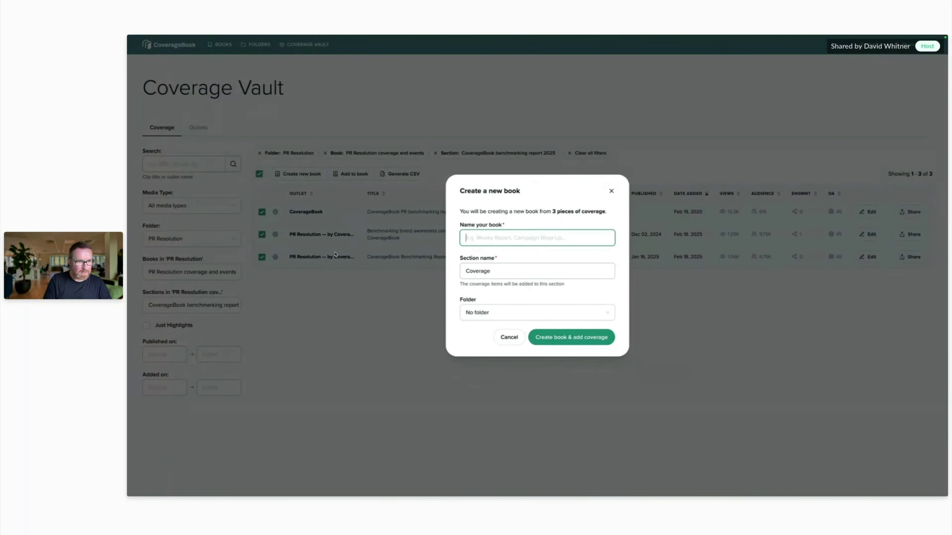
pyautogui.write('PR R')
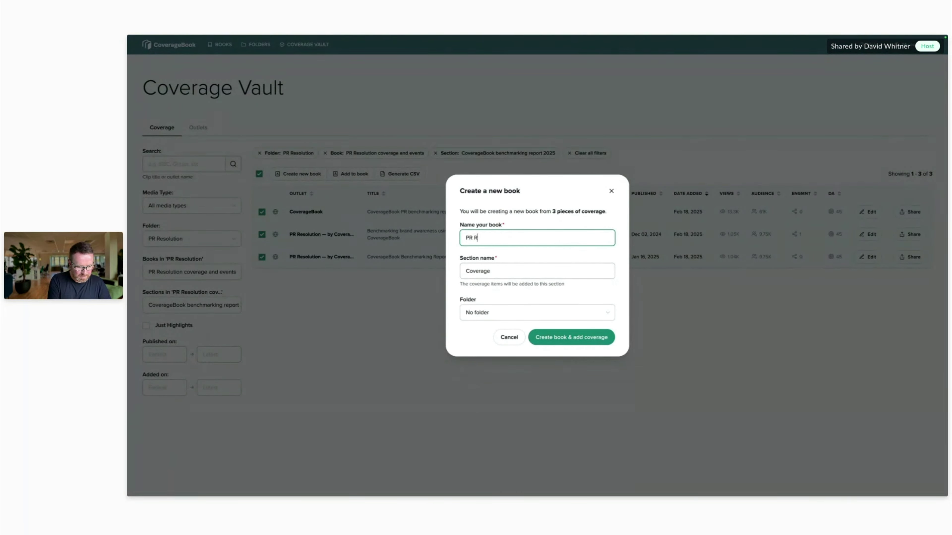
pyautogui.write('esolution Benc')
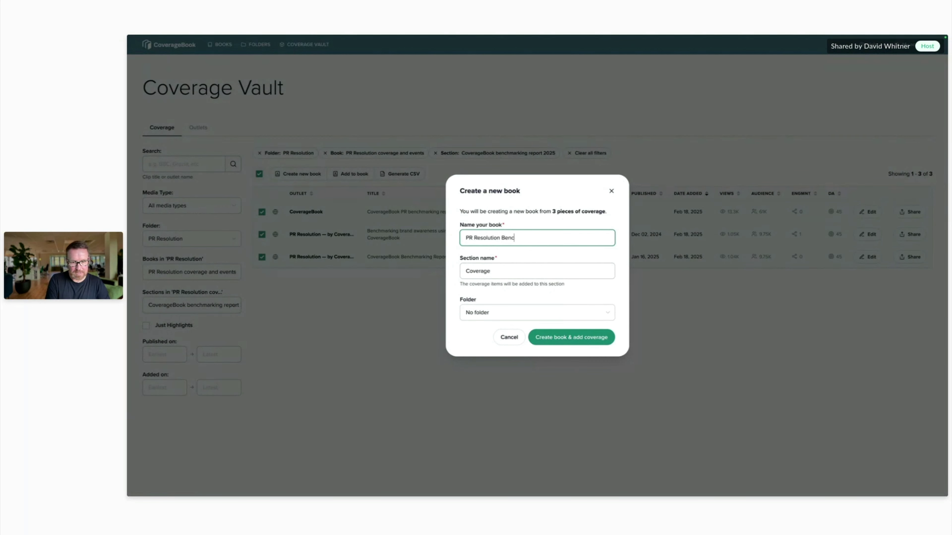
pyautogui.write('hmarking')
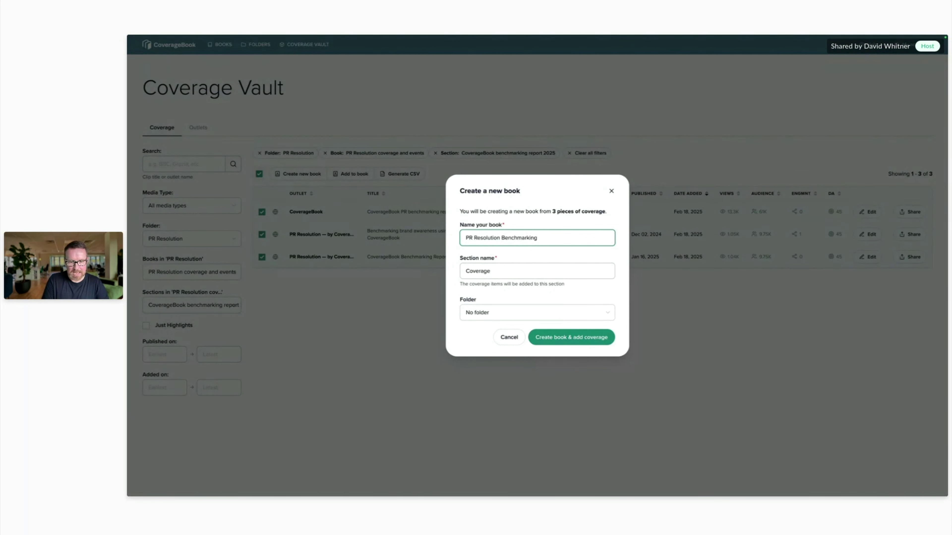
pyautogui.click(475, 316)
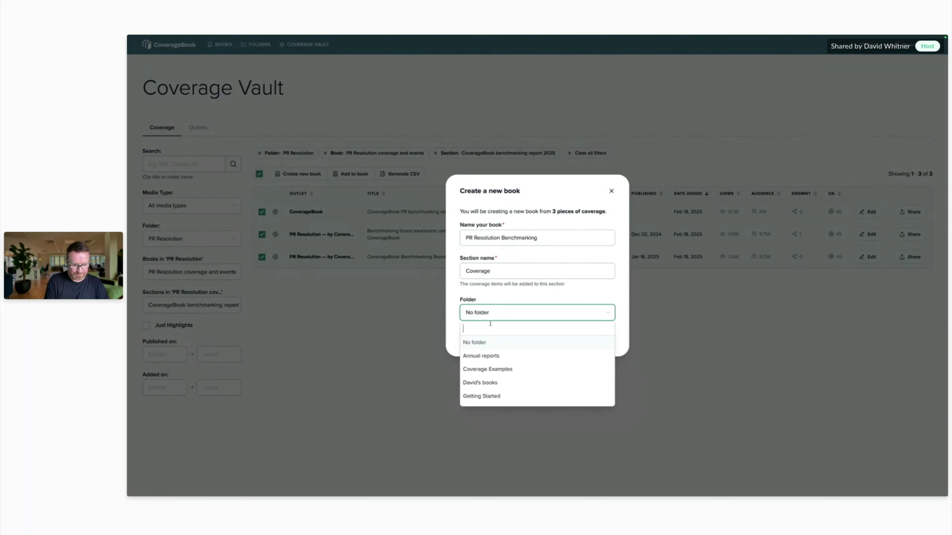
pyautogui.write('pr')
pyautogui.click(495, 342)
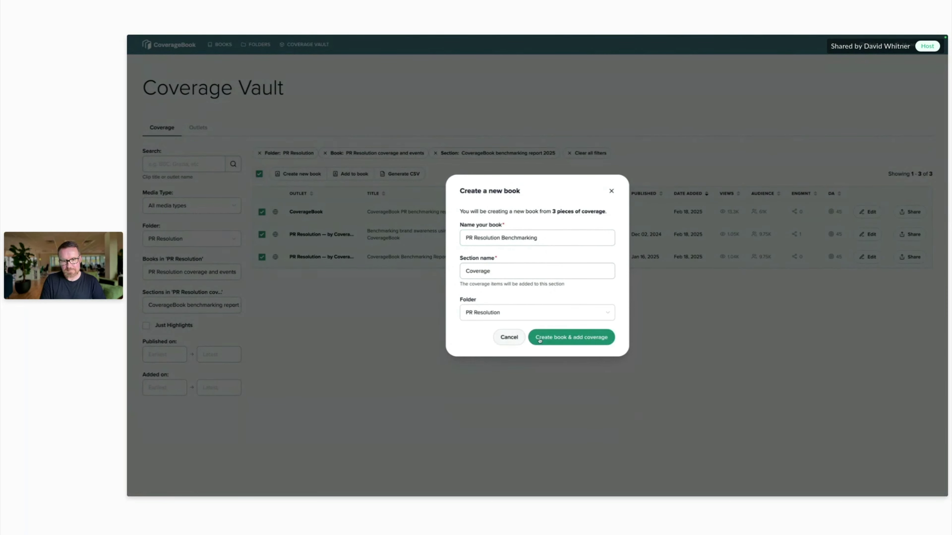
pyautogui.click(563, 338)
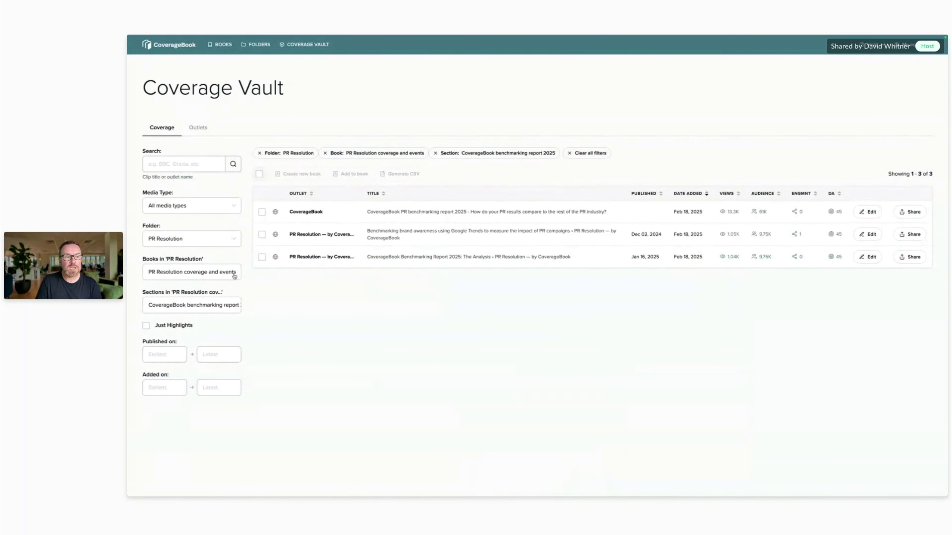
# Switch the section filter to Using Domain Authority to benchmark coverage, select all its clips, and clear the selection
pyautogui.click(208, 308)
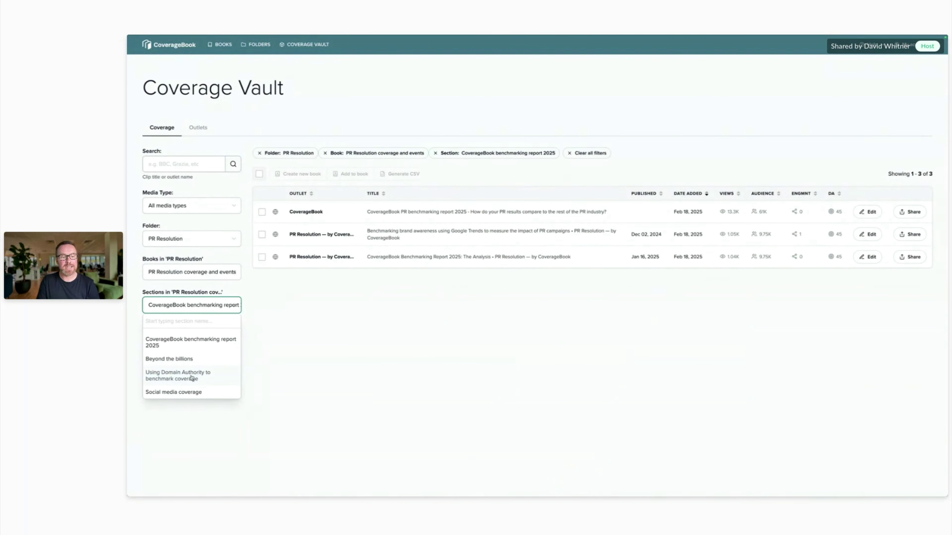
pyautogui.click(170, 377)
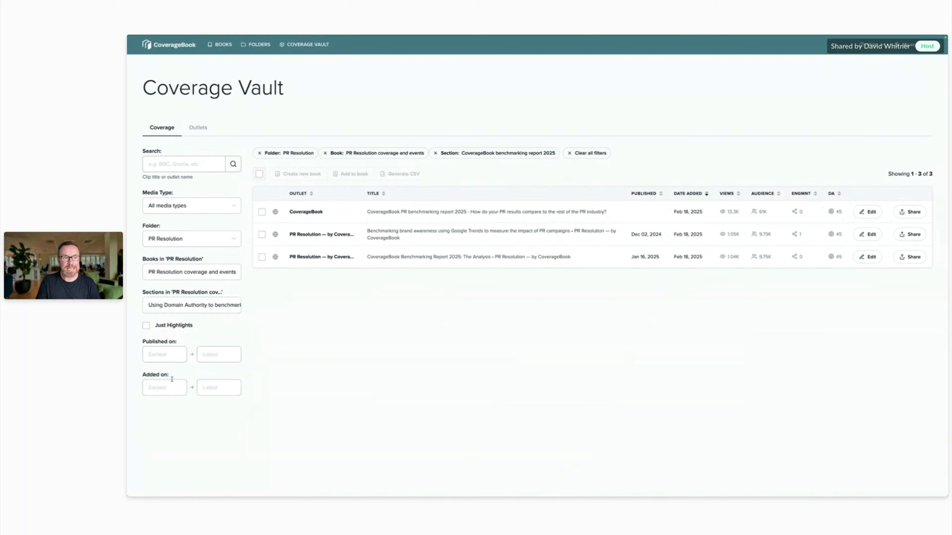
pyautogui.click(259, 174)
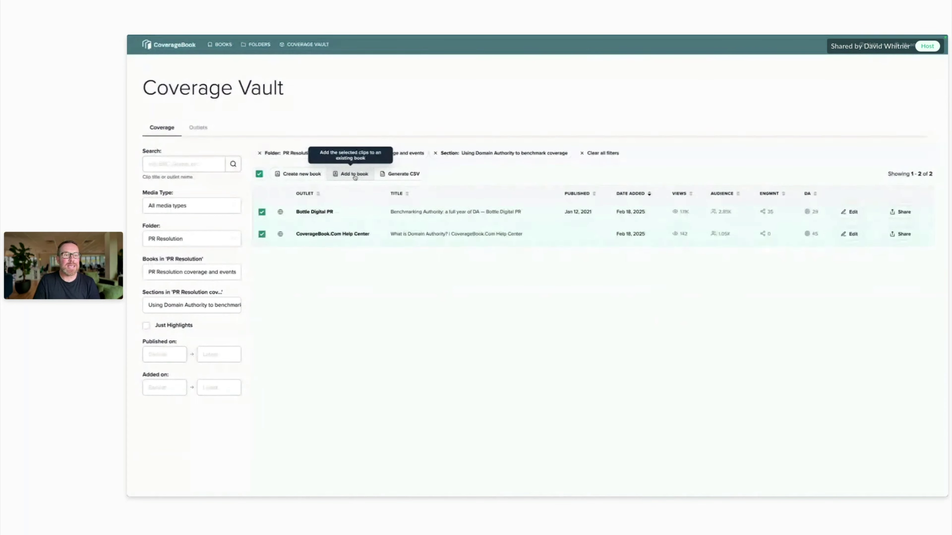
pyautogui.click(259, 174)
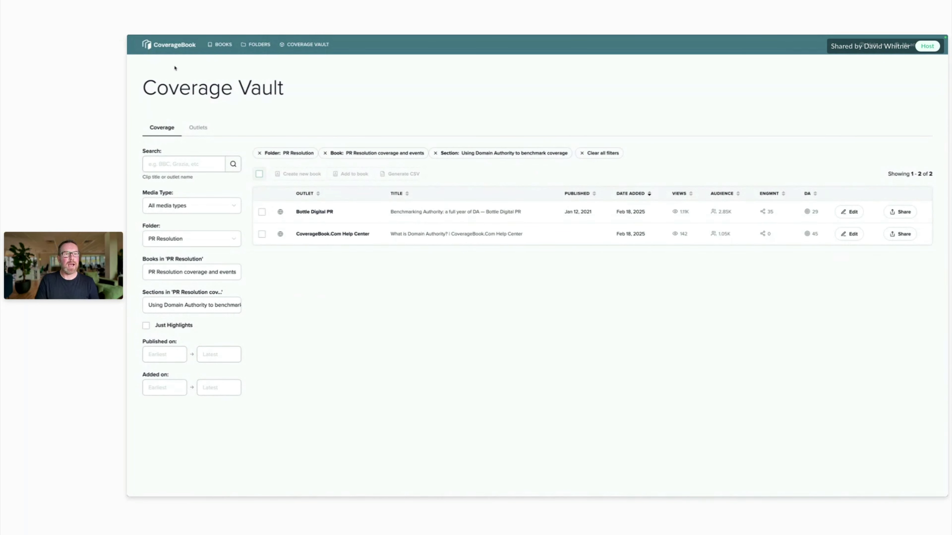
# Open the list of all books and locate the PR Resolution Benchmarking book
pyautogui.click(222, 45)
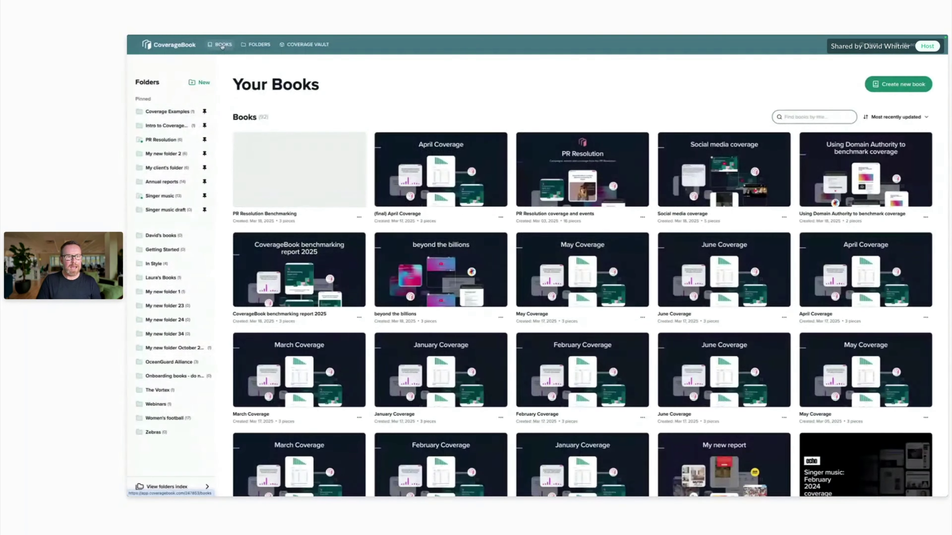
pyautogui.moveTo(280, 143); pyautogui.dragTo(358, 222)
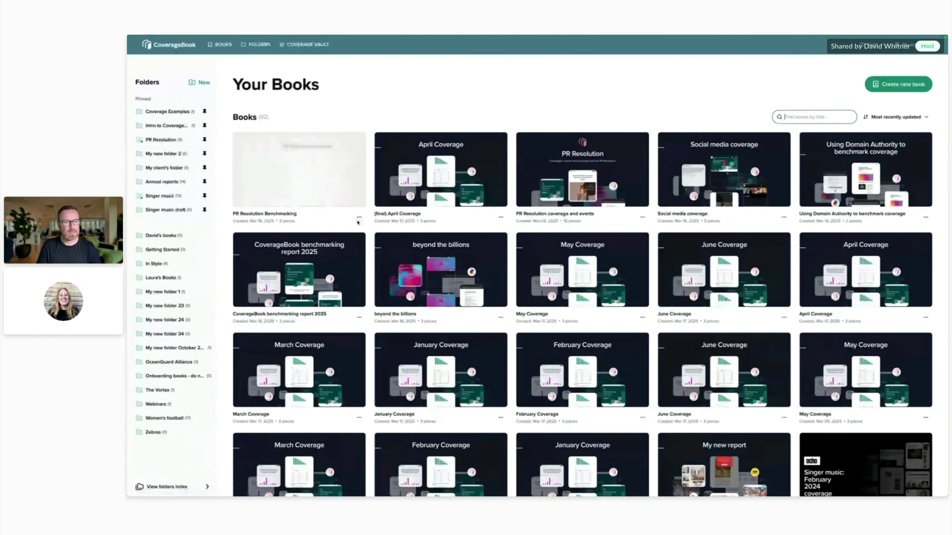